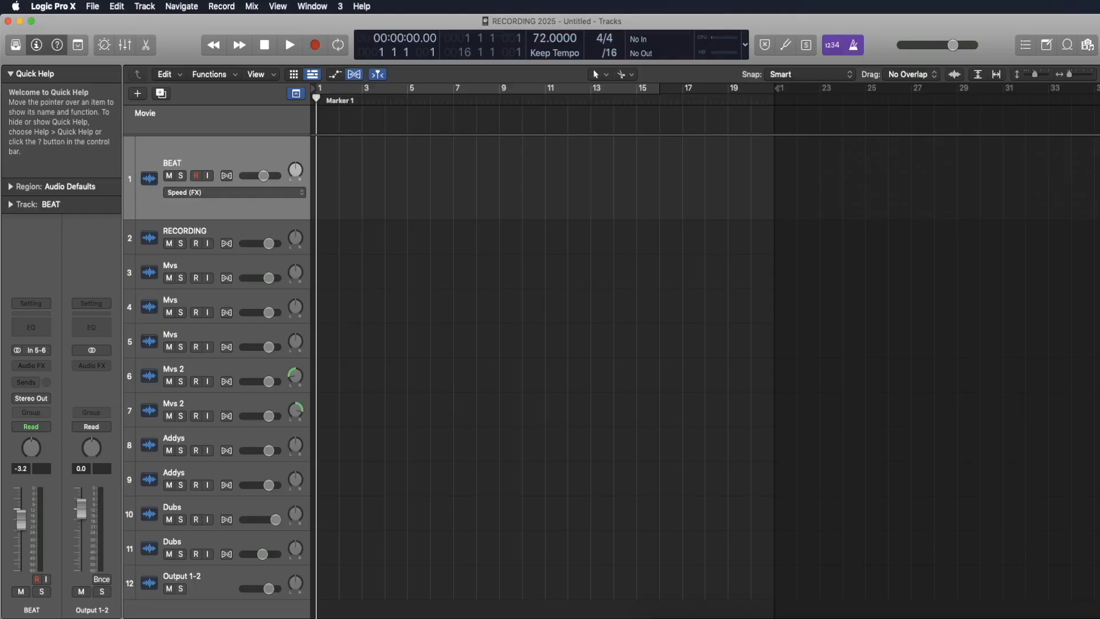
Import the Audio 3_3668, Audio 4_1540 and Gambling Shack (Instrumental)_02 files onto new tracks starting at bar 1.
{"action": "left_click_drag", "start_coordinate": [1088, 243], "coordinate": [304, 609]}
{"action": "left_click", "coordinate": [1017, 162]}
{"action": "left_click_drag", "start_coordinate": [1059, 141], "coordinate": [741, 139]}
{"action": "left_click", "coordinate": [869, 240]}
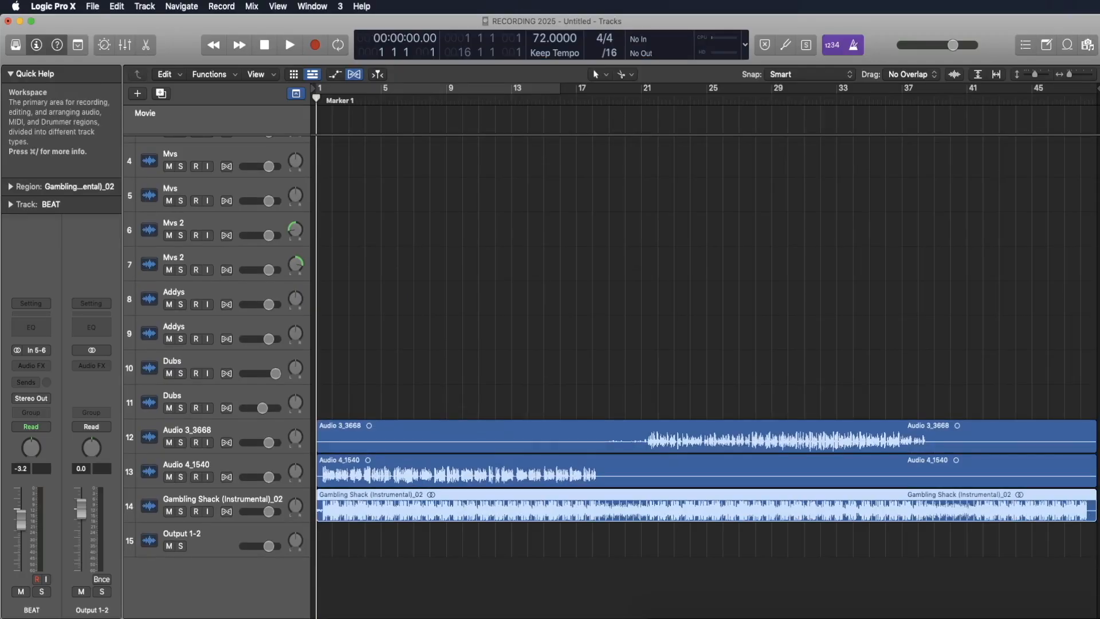
Save the project under the new name Quarantine Raps (Crown Collective).
{"action": "left_click", "coordinate": [105, 8]}
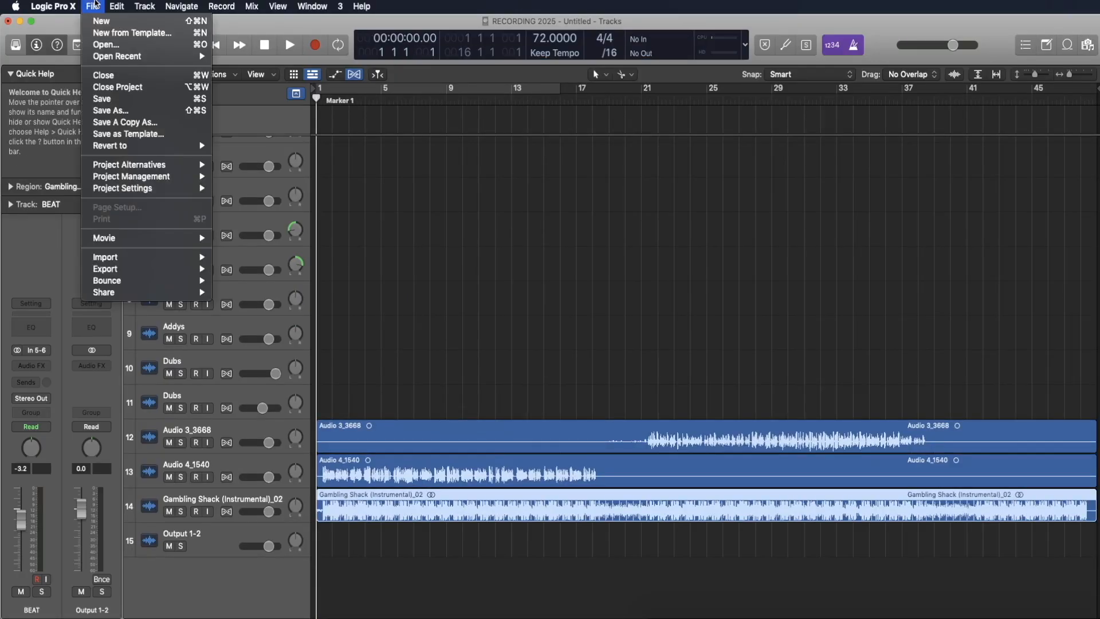
{"action": "left_click", "coordinate": [131, 110]}
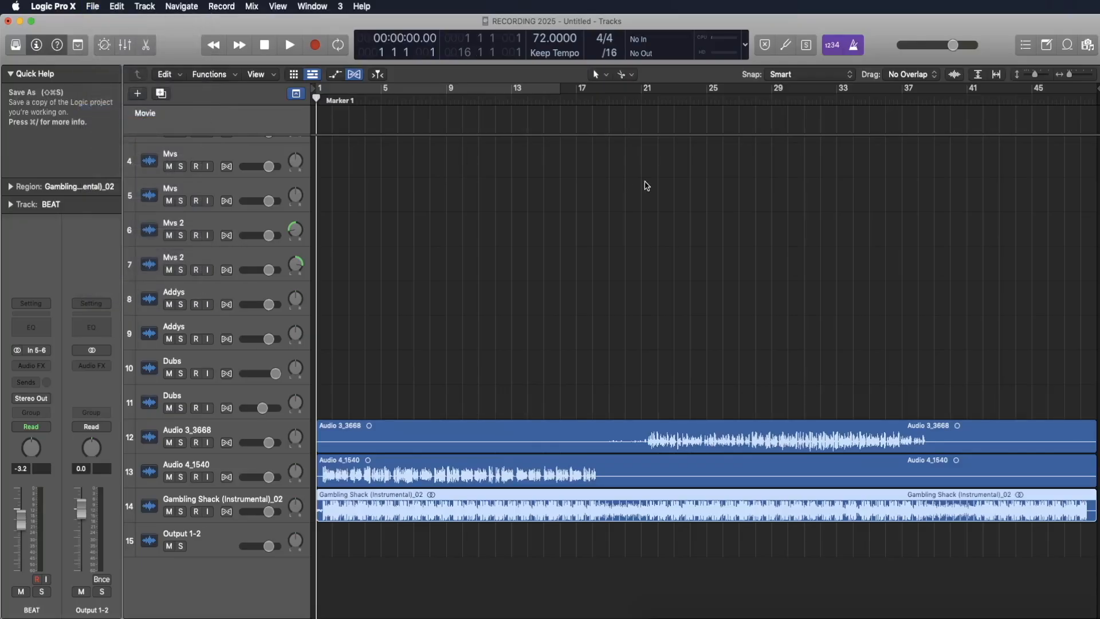
{"action": "type", "text": "Quarantine Ra"}
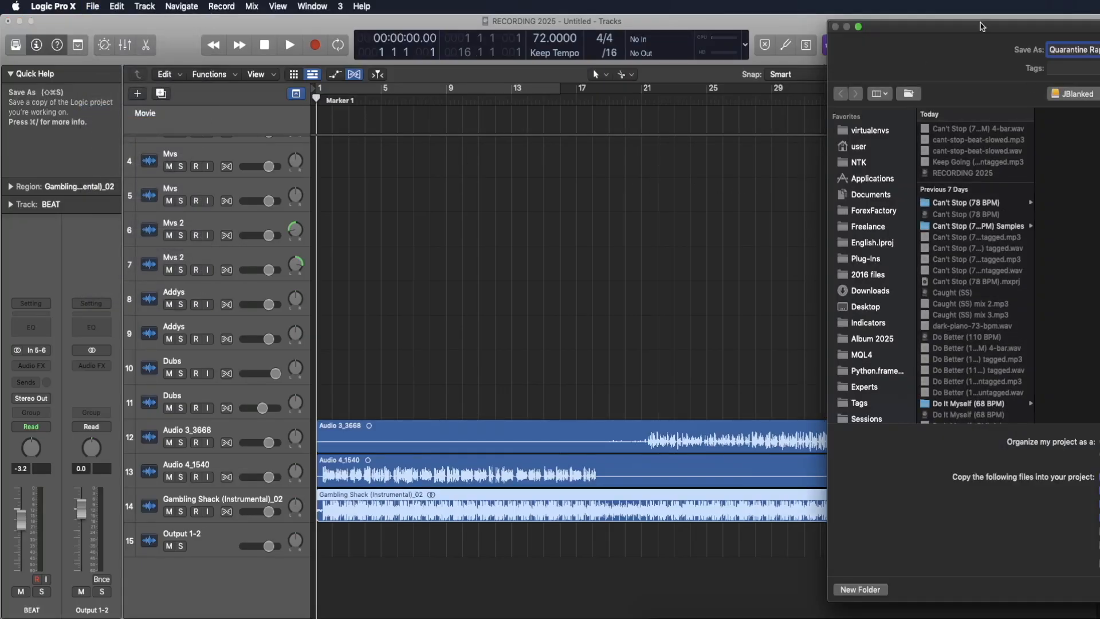
{"action": "type", "text": "ps (Crown Collective"}
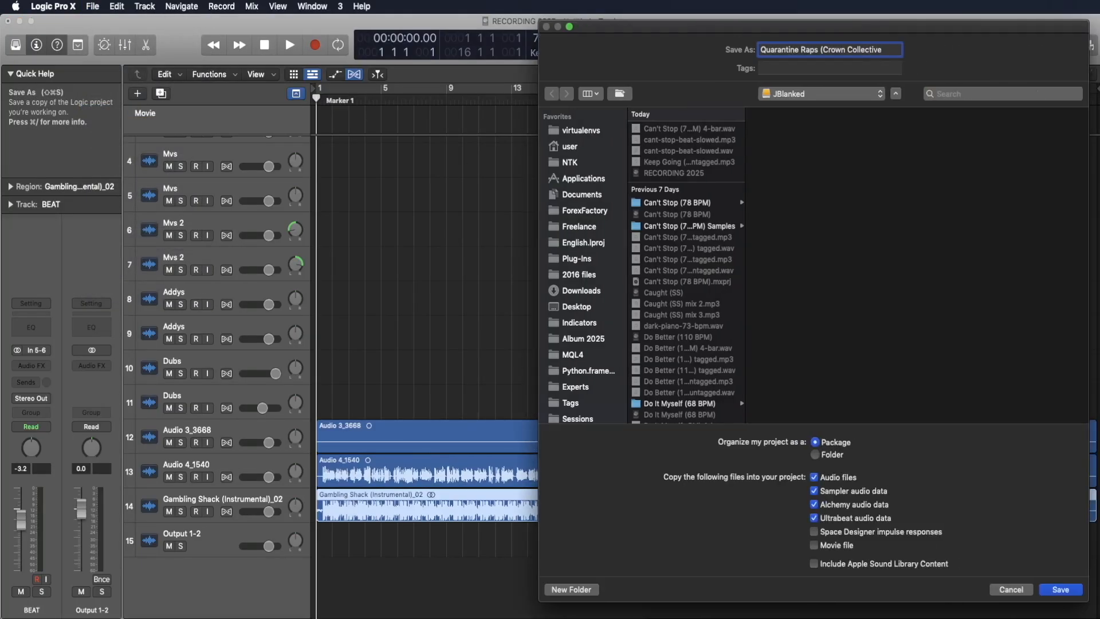
{"action": "left_click", "coordinate": [1060, 590]}
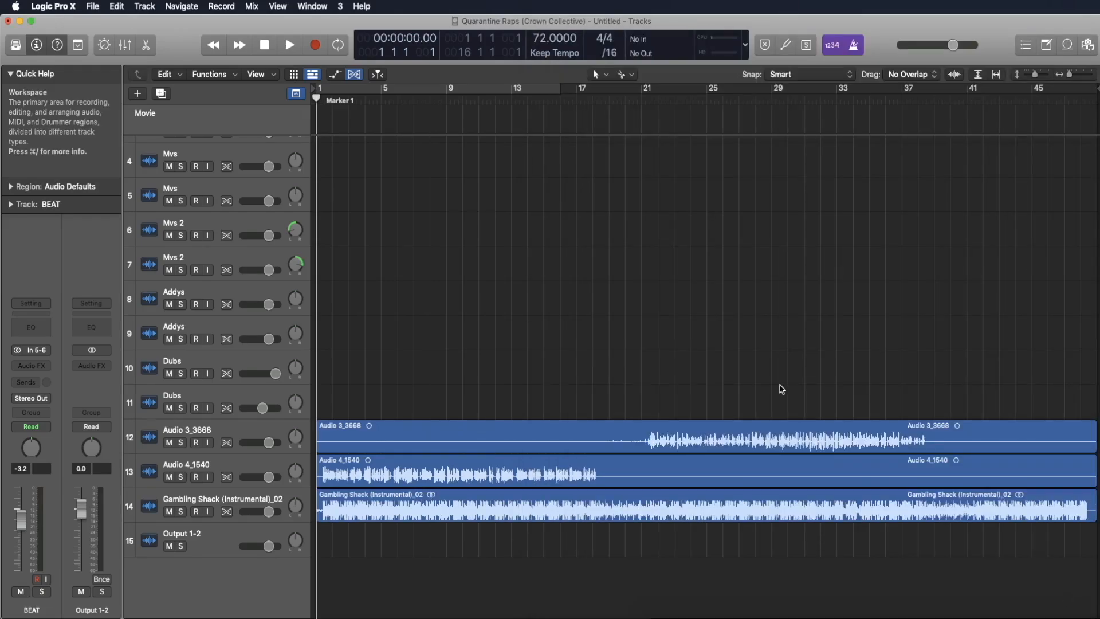
Check the Gambling Shack instrumental's Smart Tempo analysis and set the project tempo to 86 BPM.
{"action": "double_click", "coordinate": [688, 507]}
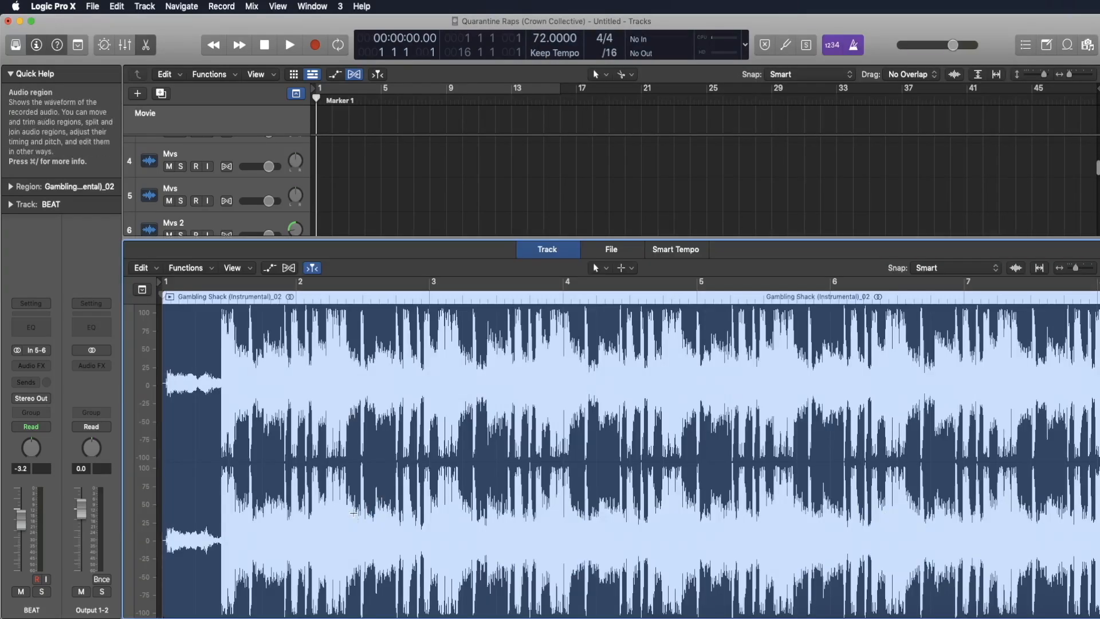
{"action": "left_click", "coordinate": [658, 254]}
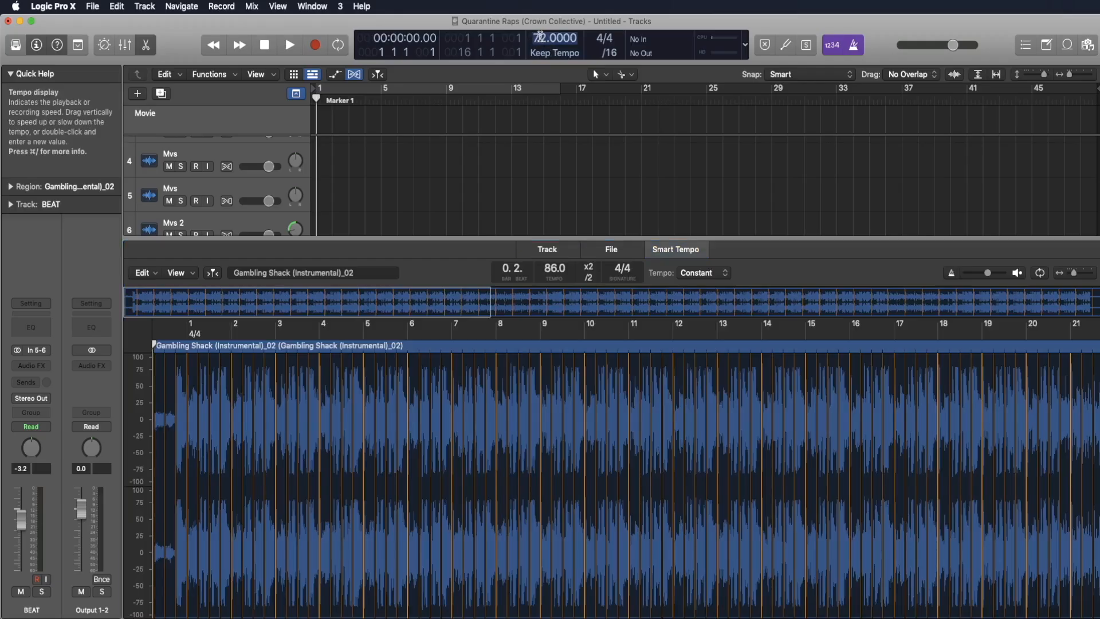
{"action": "type", "text": "86"}
{"action": "key", "text": "Return"}
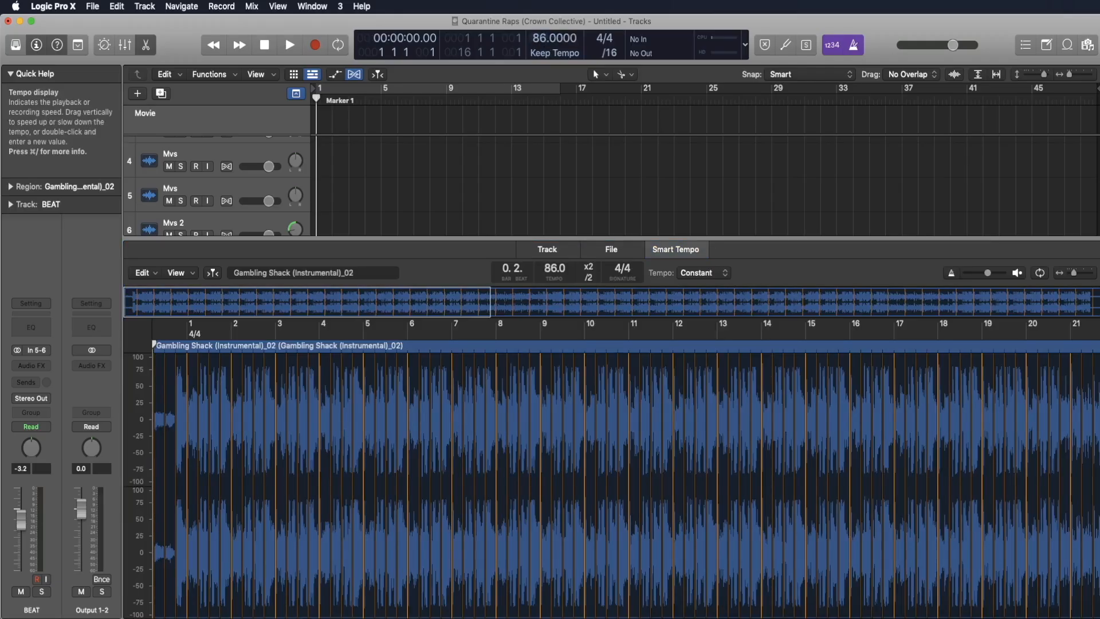
{"action": "left_click", "coordinate": [147, 47]}
Extend the project end marker in the ruler to the end of the imported audio regions, just past bar 57.
{"action": "left_click", "coordinate": [746, 211]}
{"action": "key", "text": "z"}
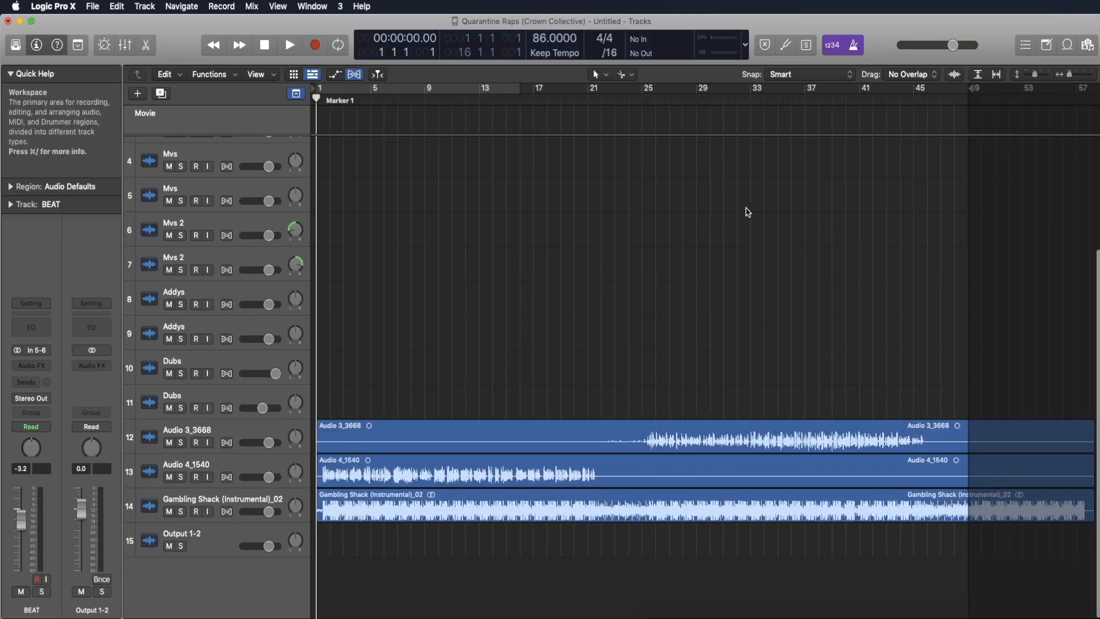
{"action": "scroll", "coordinate": [746, 211], "scroll_direction": "up", "scroll_amount": 1}
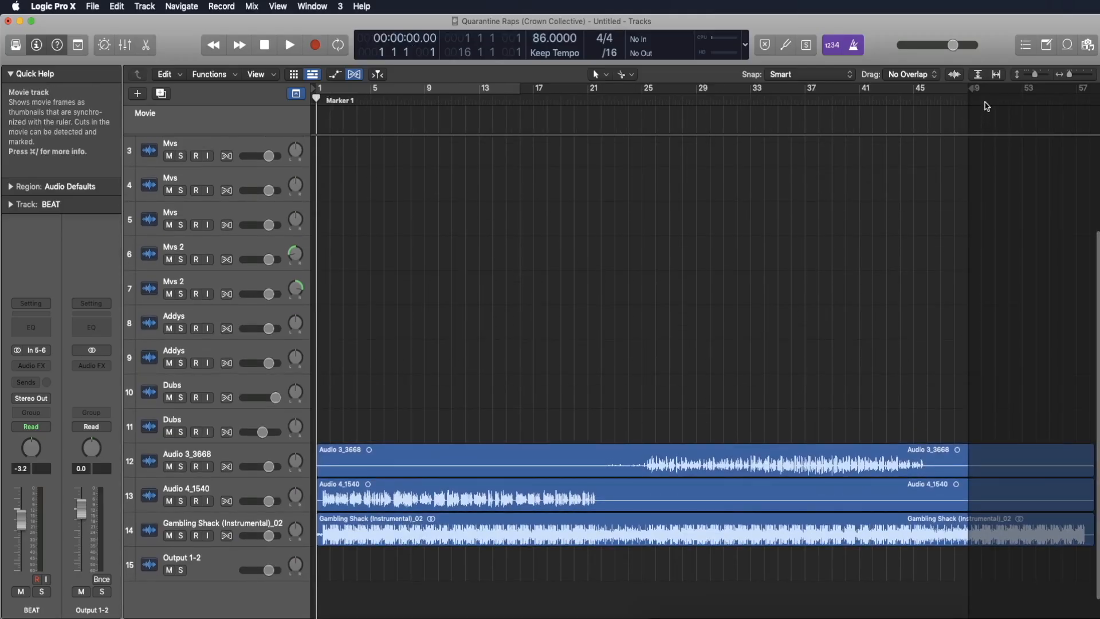
{"action": "left_click_drag", "start_coordinate": [968, 90], "coordinate": [1092, 97]}
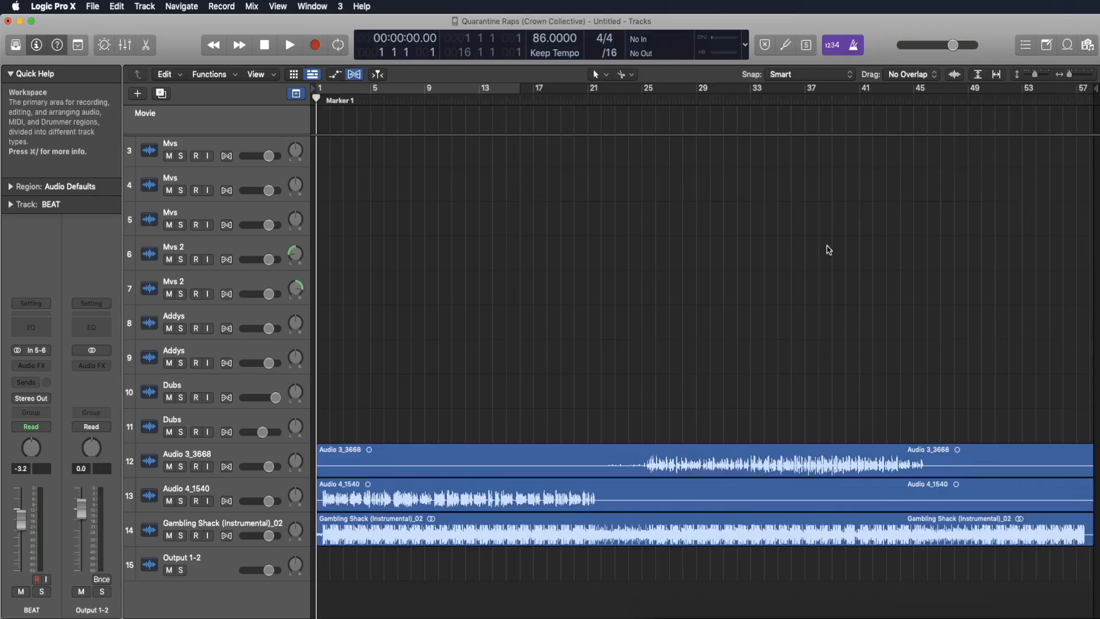
Shrink the track heights and move Gambling Shack to the BEAT track, Audio 3_3668 to track 3 and Audio 4_1540 to track 4, keeping their start position.
{"action": "left_click_drag", "start_coordinate": [1035, 74], "coordinate": [1031, 73]}
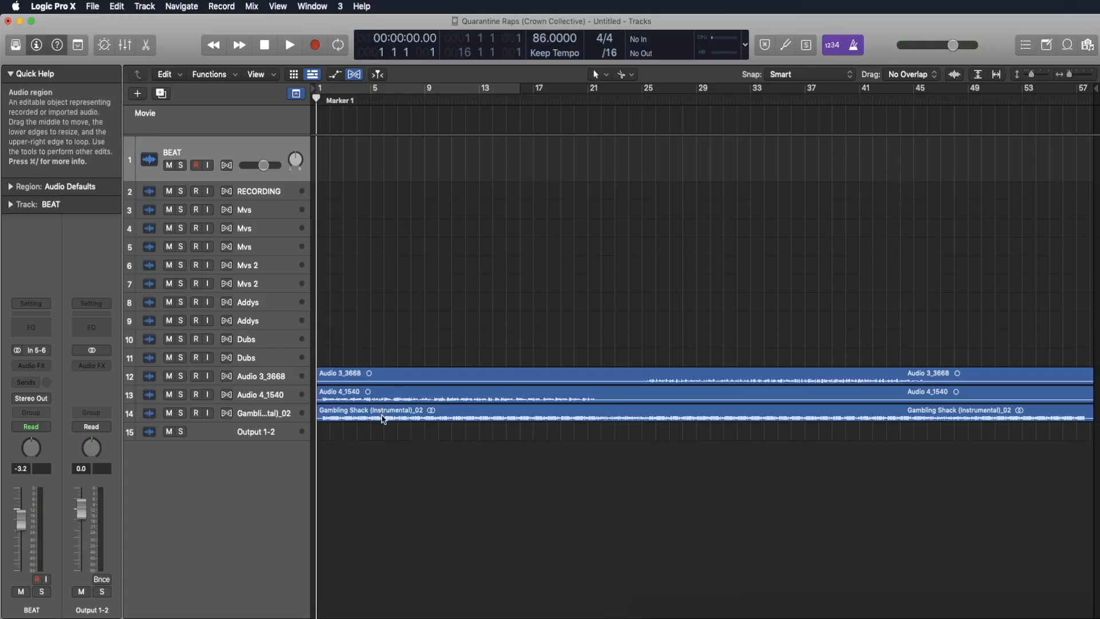
{"action": "left_click_drag", "start_coordinate": [386, 419], "coordinate": [320, 166]}
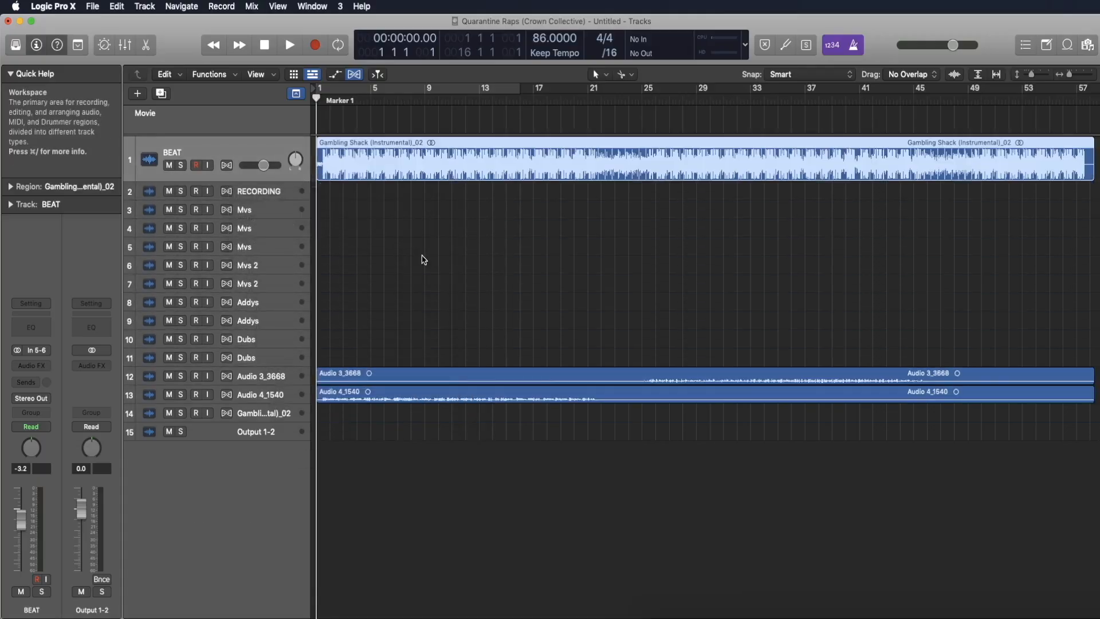
{"action": "left_click", "coordinate": [375, 381]}
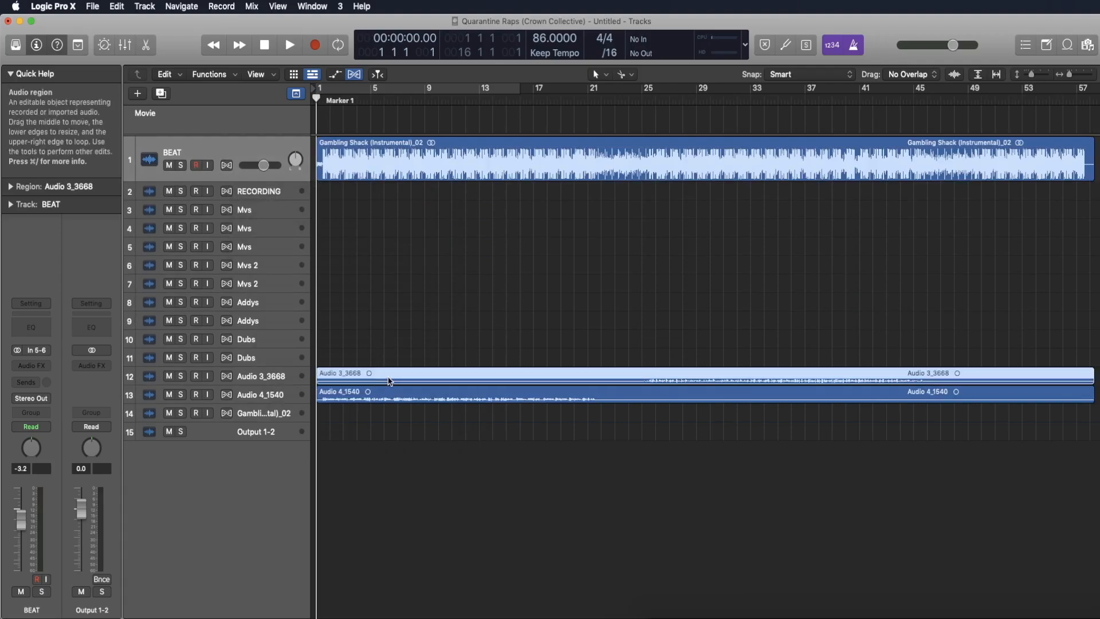
{"action": "left_click_drag", "start_coordinate": [388, 381], "coordinate": [327, 219]}
{"action": "left_click", "coordinate": [378, 353]}
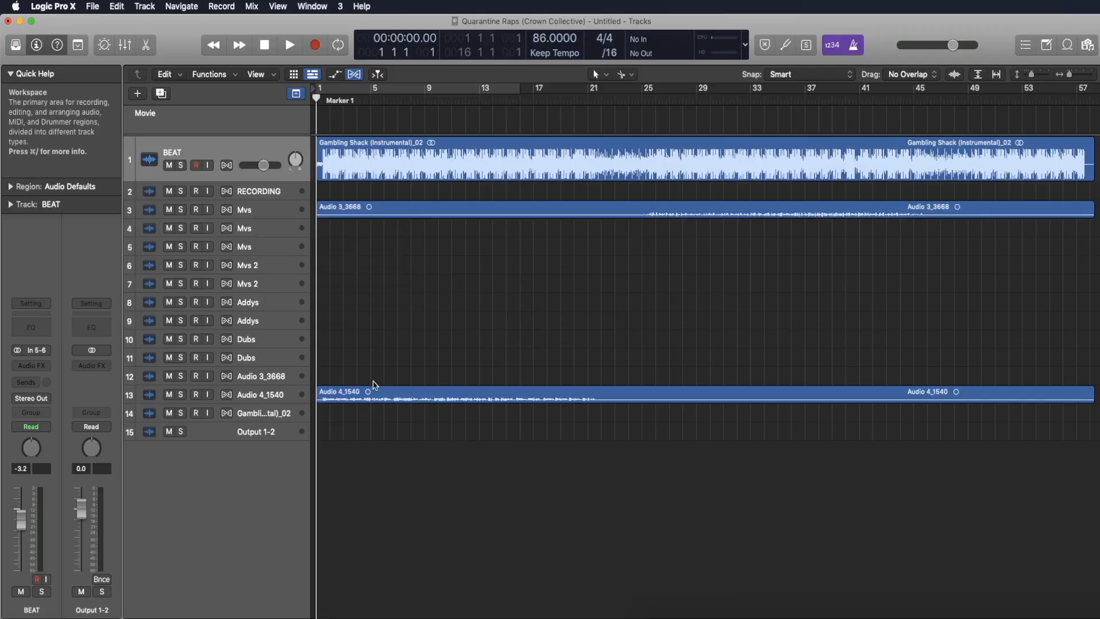
{"action": "left_click_drag", "start_coordinate": [369, 396], "coordinate": [324, 228]}
Delete the three emptied import tracks, 12 through 14.
{"action": "left_click", "coordinate": [241, 378]}
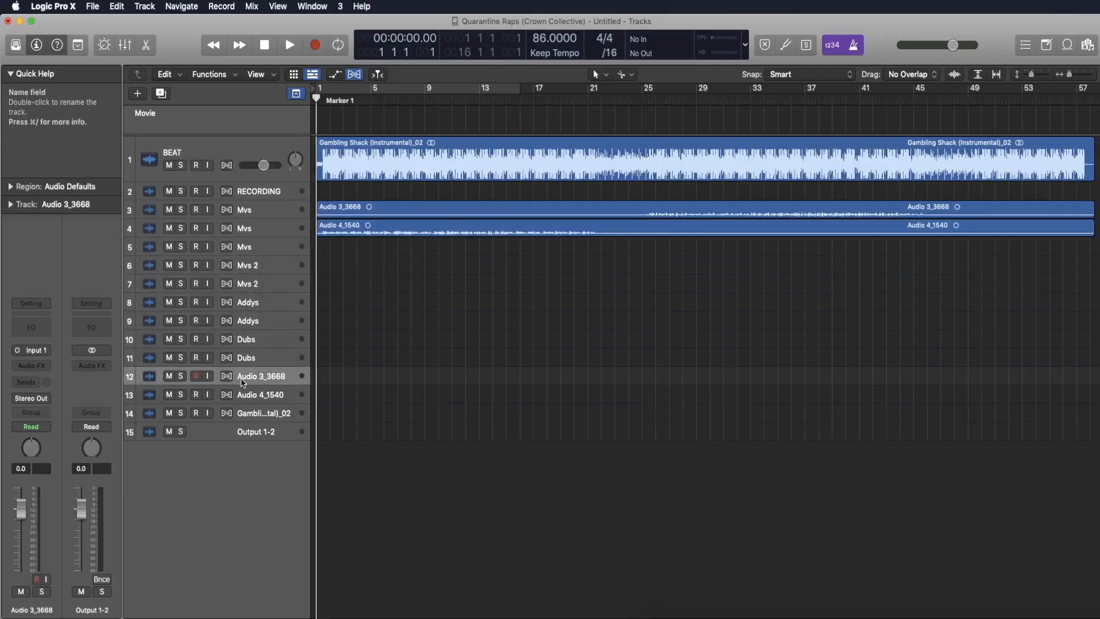
{"action": "left_click", "coordinate": [268, 416], "text": "shift"}
{"action": "right_click", "coordinate": [268, 415]}
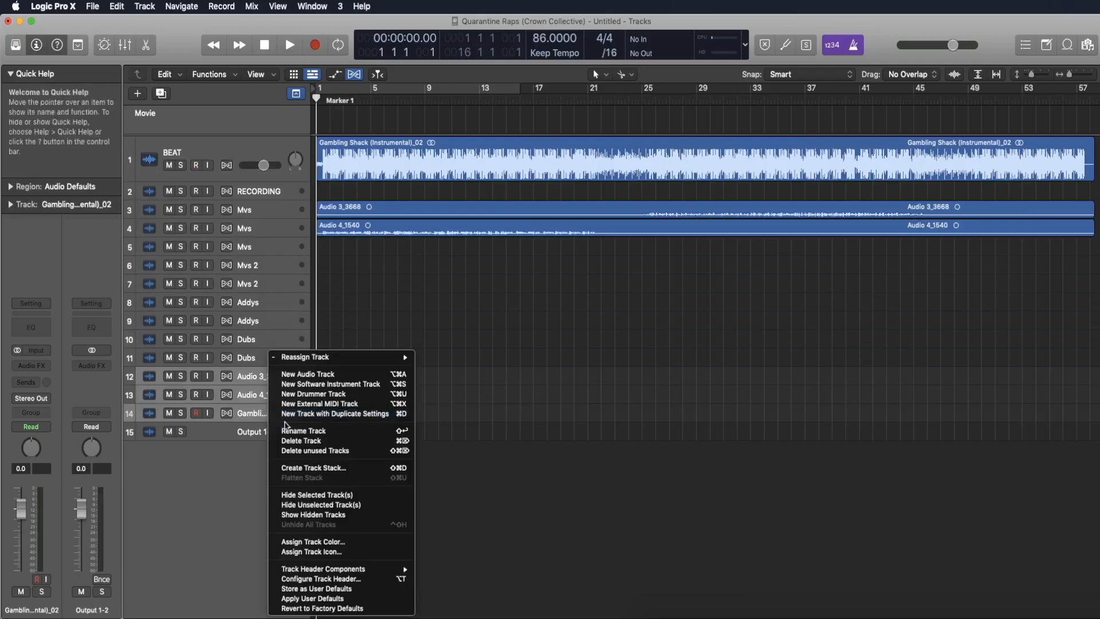
{"action": "left_click", "coordinate": [254, 401]}
{"action": "key", "text": "super+BackSpace"}
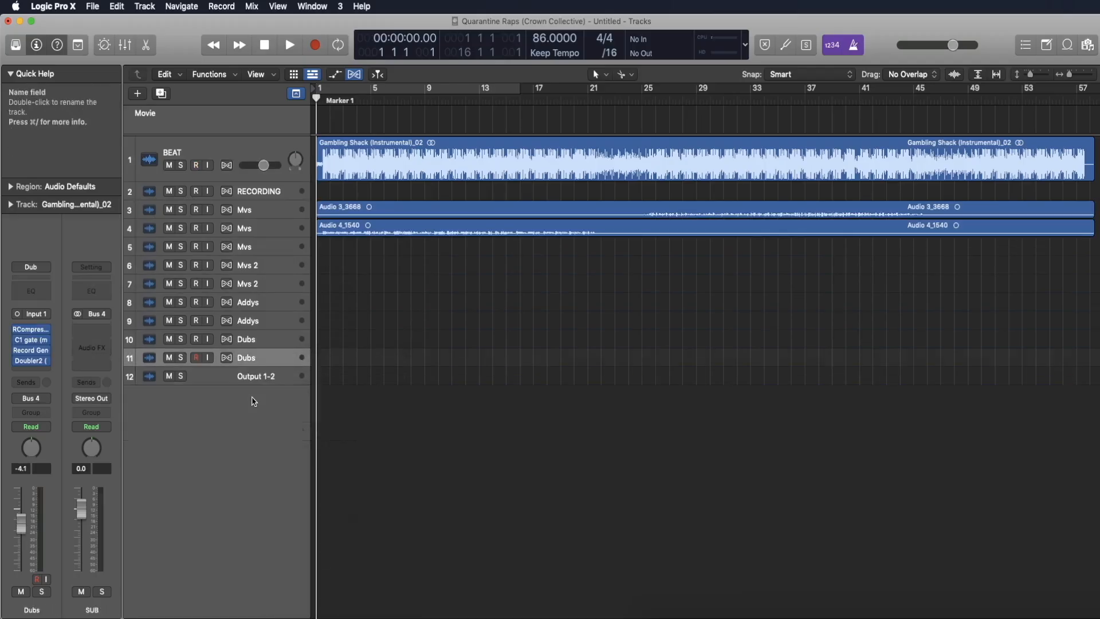
Clean up the project by deleting unused files, backups and media browser files, and save it.
{"action": "left_click", "coordinate": [93, 6]}
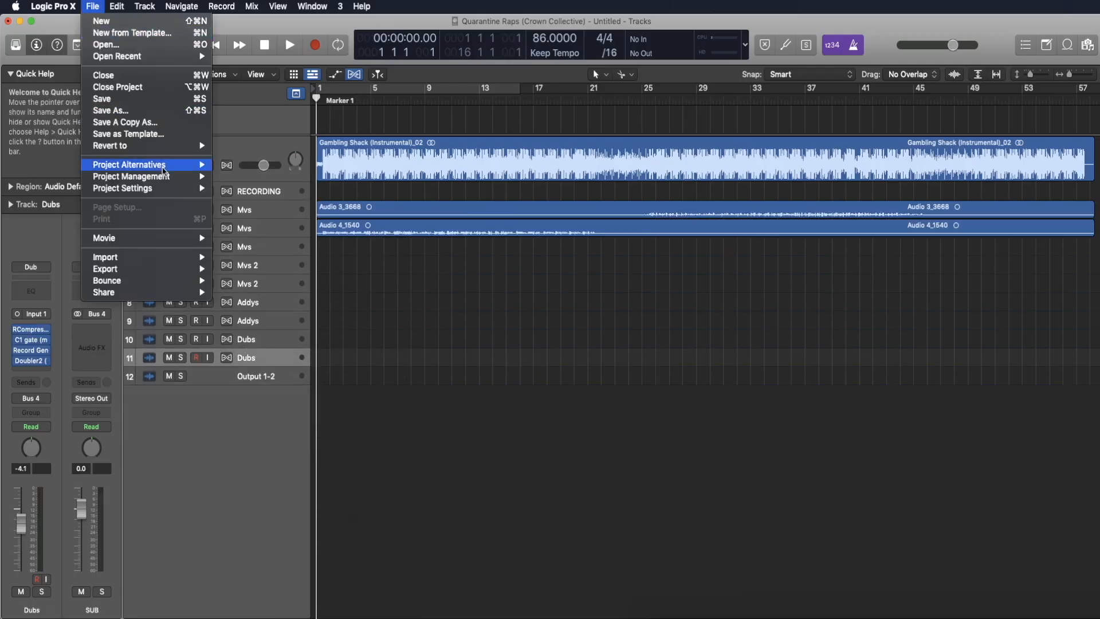
{"action": "mouse_move", "coordinate": [138, 175]}
{"action": "left_click", "coordinate": [252, 176]}
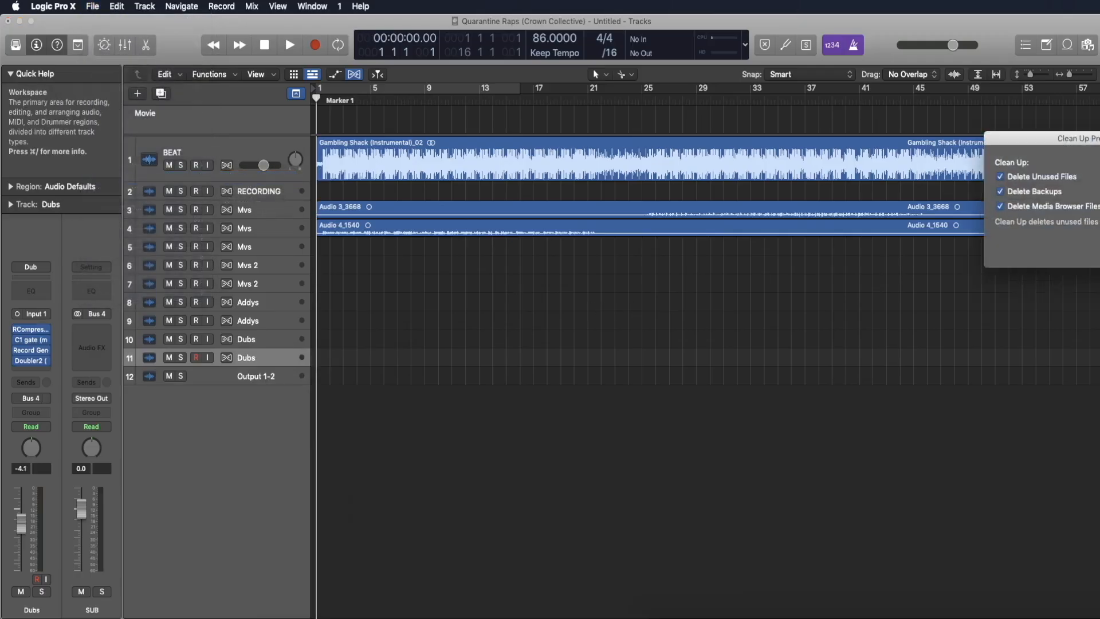
{"action": "left_click_drag", "start_coordinate": [1087, 138], "coordinate": [770, 231]}
{"action": "left_click", "coordinate": [885, 344]}
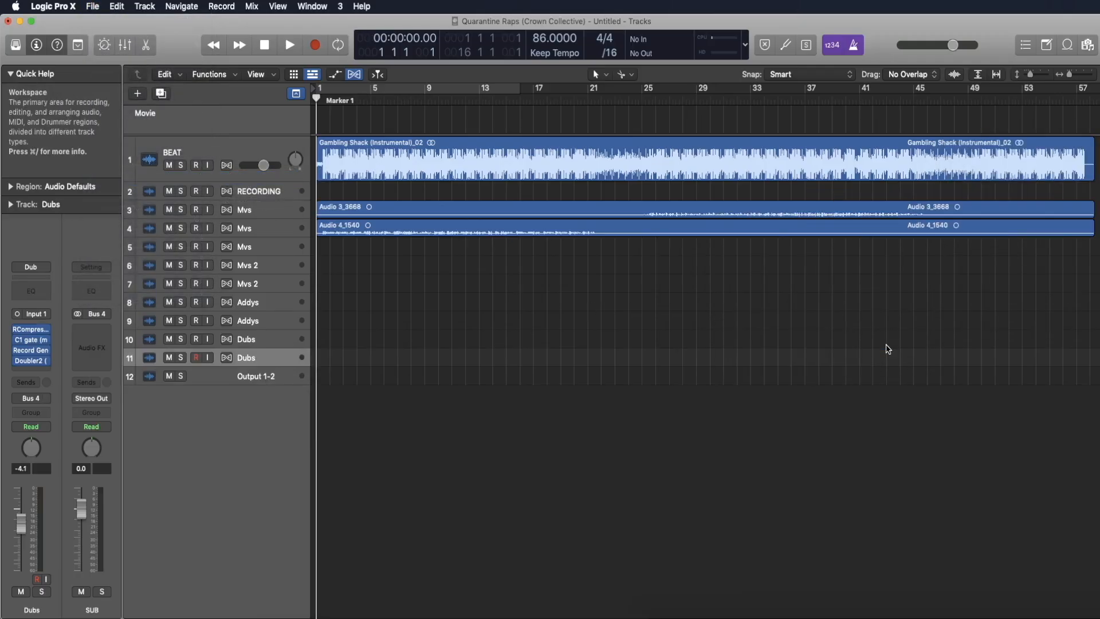
{"action": "key", "text": "super+s"}
Solo the BEAT track and play back the song to check the instrumental's timing.
{"action": "left_click", "coordinate": [181, 166]}
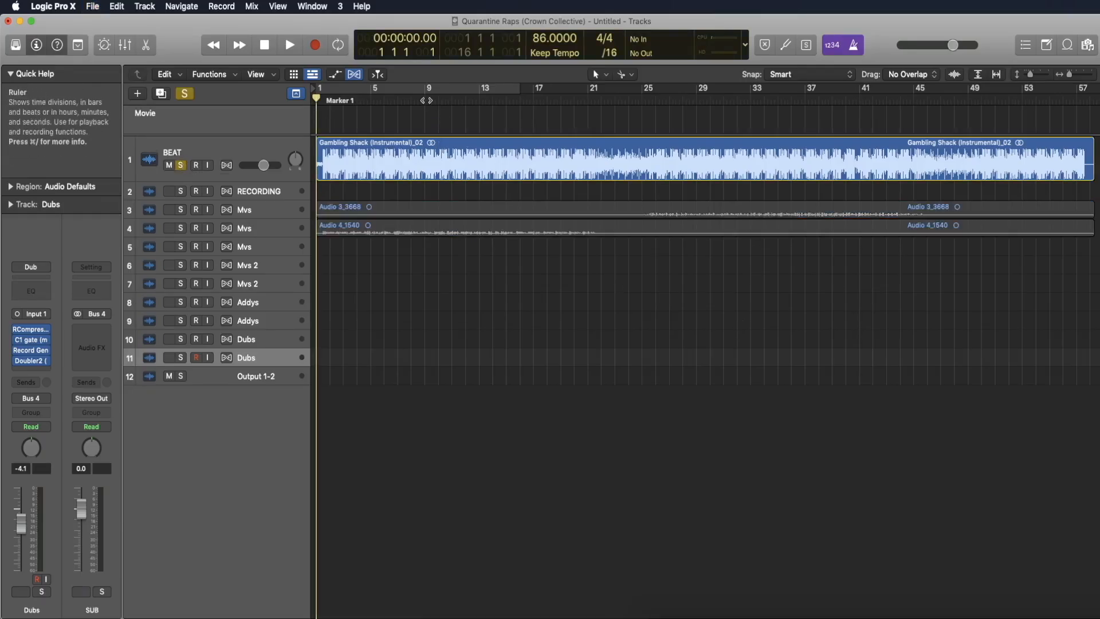
{"action": "left_click", "coordinate": [425, 98]}
{"action": "key", "text": "space"}
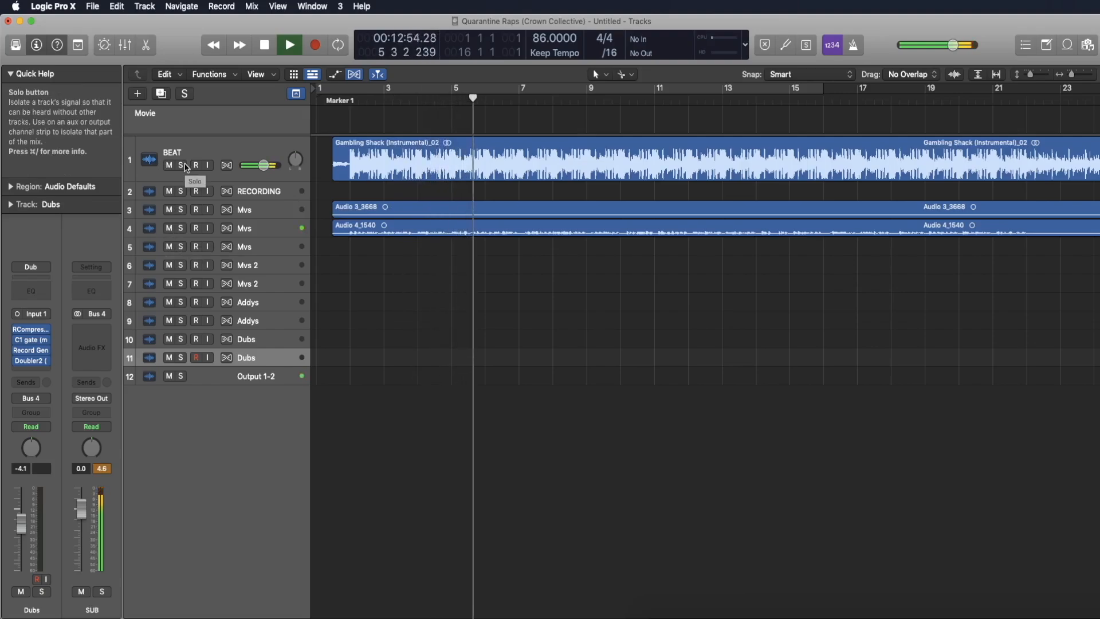
{"action": "key", "text": "space"}
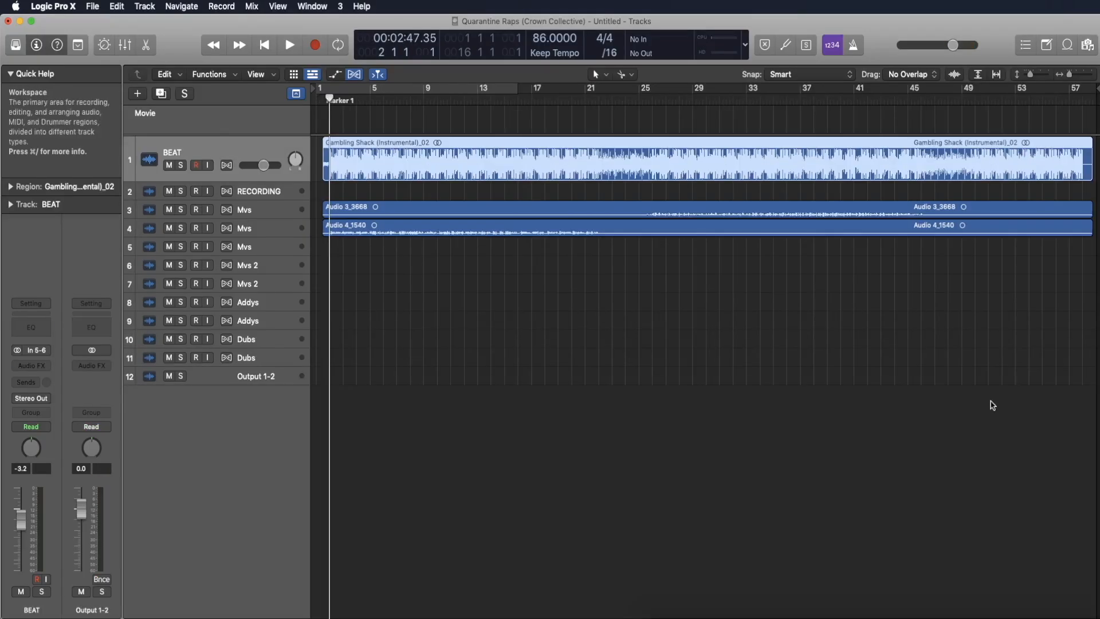
{"action": "left_click", "coordinate": [407, 248]}
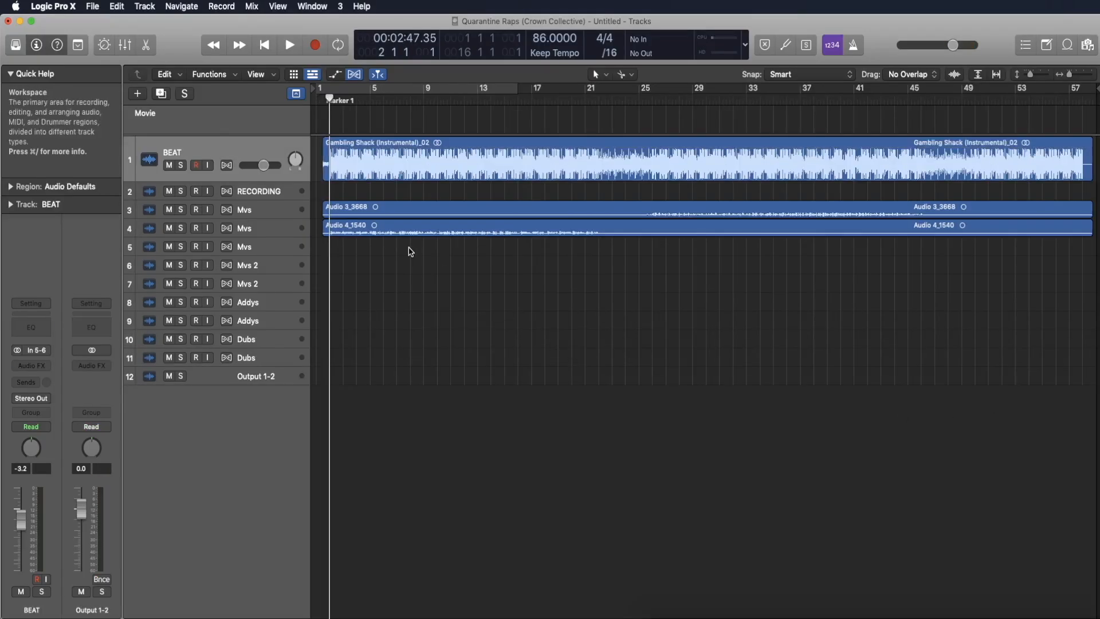
Show the mixer and enlarge it so the full channel strips, from settings down to faders, are displayed.
{"action": "key", "text": "super+Right"}
{"action": "key", "text": "x"}
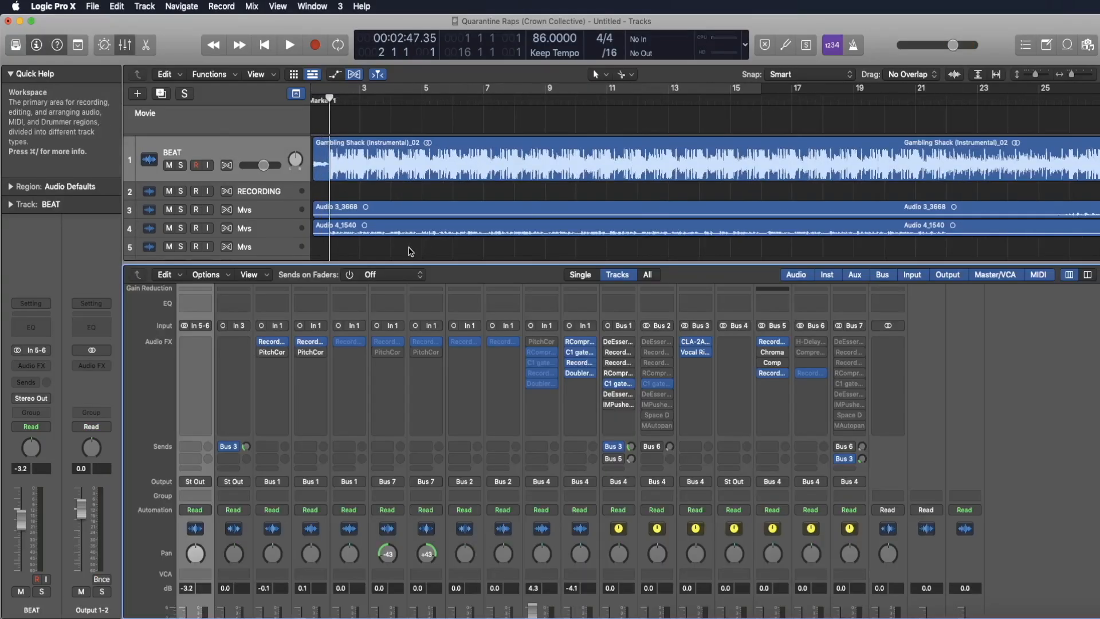
{"action": "scroll", "coordinate": [434, 370], "scroll_direction": "down", "scroll_amount": 5}
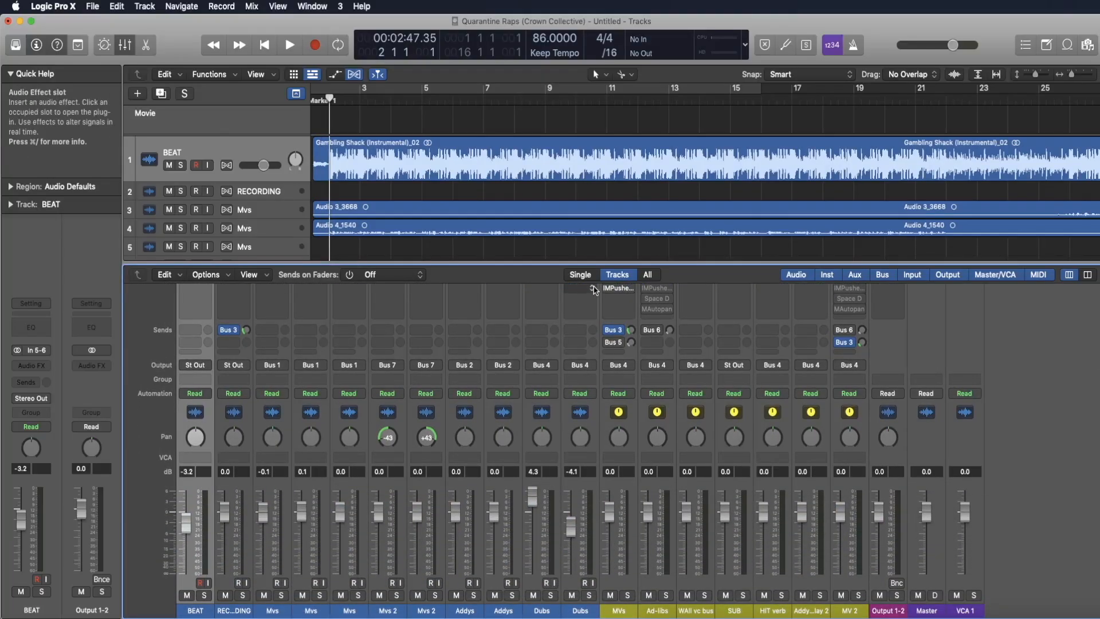
{"action": "left_click_drag", "start_coordinate": [523, 264], "coordinate": [516, 93]}
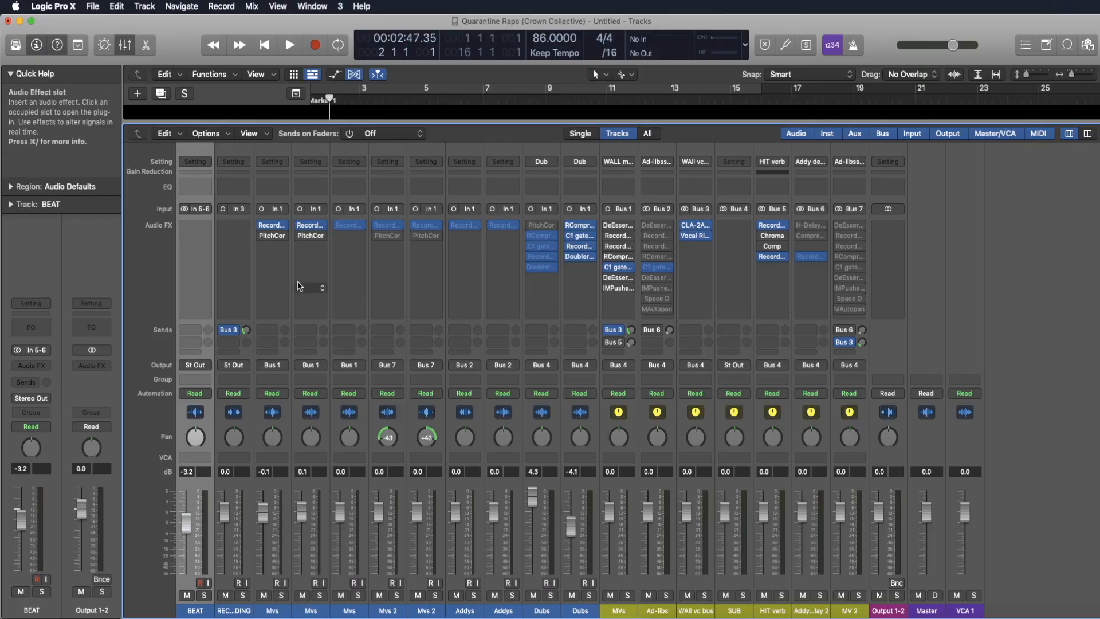
Inspect the Record Genius plug-in's Engineer and Chat pages on the first Mvs channel, and the MAutopan plug-in on the MV 2 bus.
{"action": "left_click", "coordinate": [272, 225]}
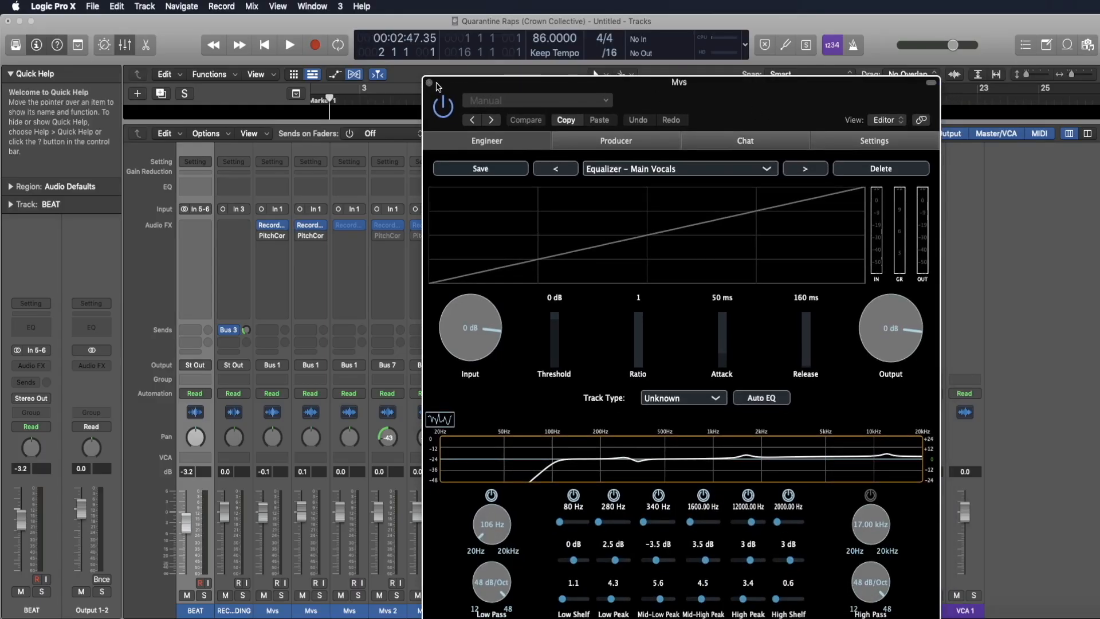
{"action": "left_click", "coordinate": [745, 139]}
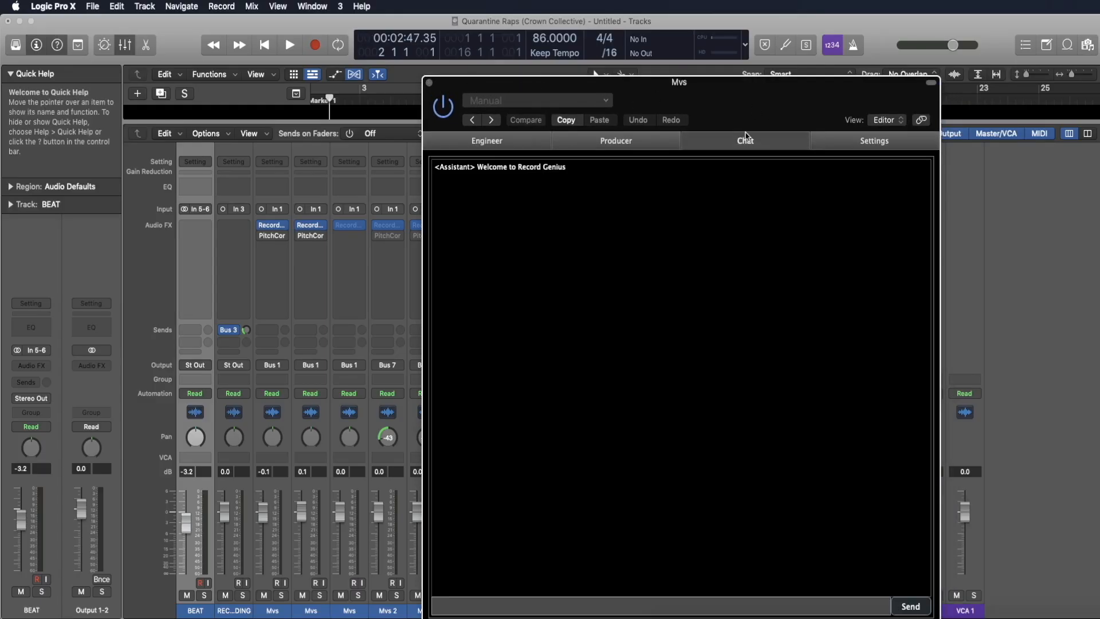
{"action": "left_click", "coordinate": [645, 141]}
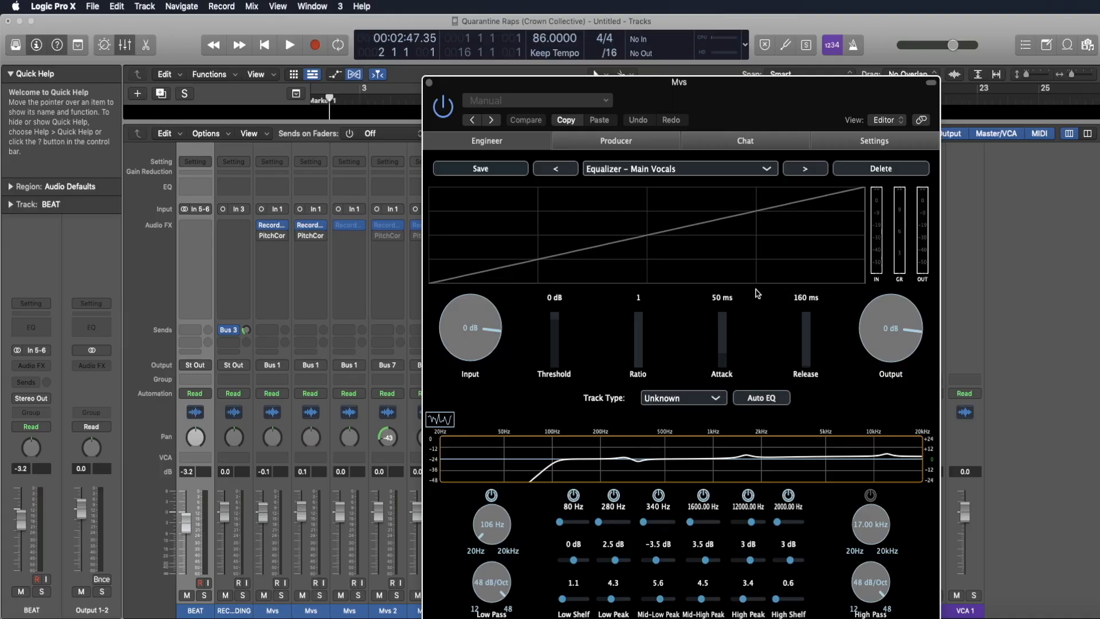
{"action": "key", "text": "super+w"}
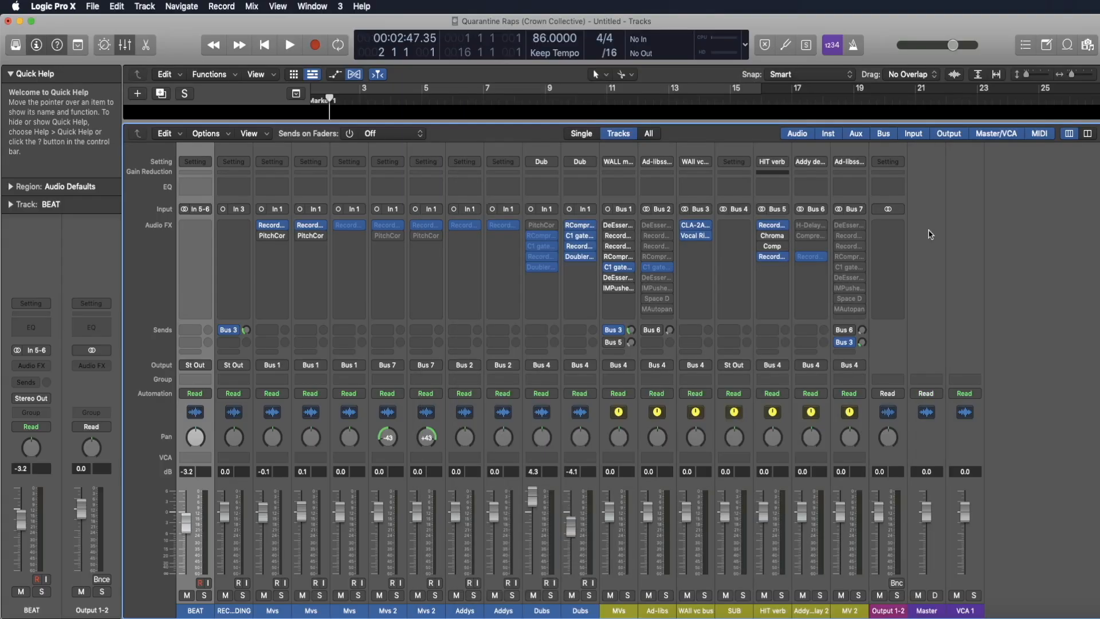
{"action": "left_click", "coordinate": [850, 311]}
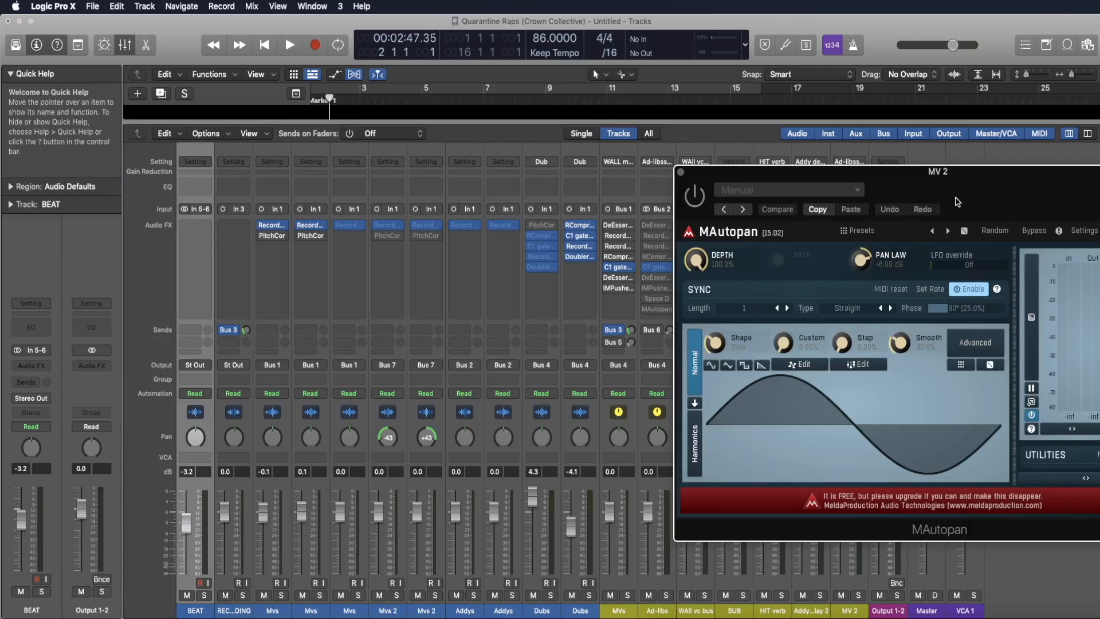
{"action": "key", "text": "super+w"}
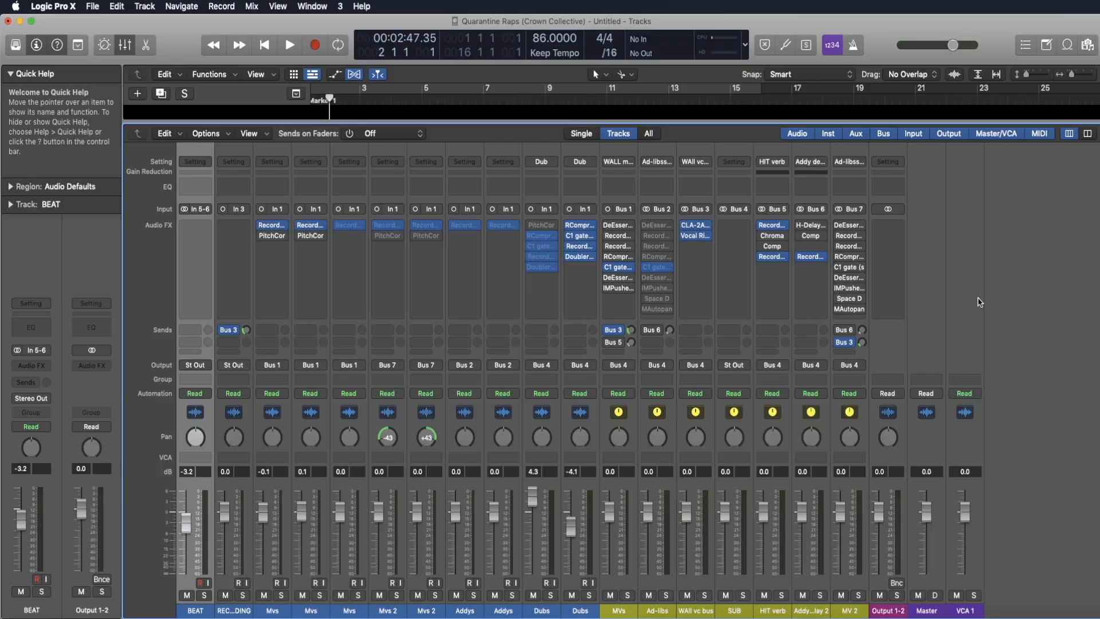
Return to the arrangement with the tracks enlarged, loop bars 2 to 4 and play the soloed second Mvs track.
{"action": "key", "text": "x"}
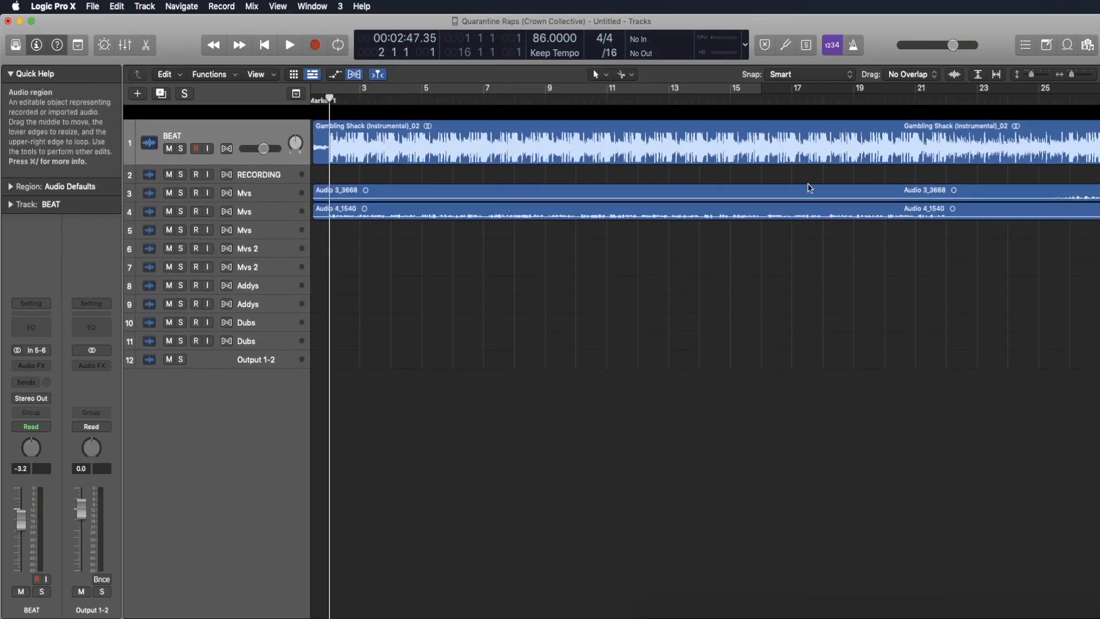
{"action": "left_click", "coordinate": [1031, 75]}
{"action": "left_click_drag", "start_coordinate": [1031, 76], "coordinate": [1037, 75]}
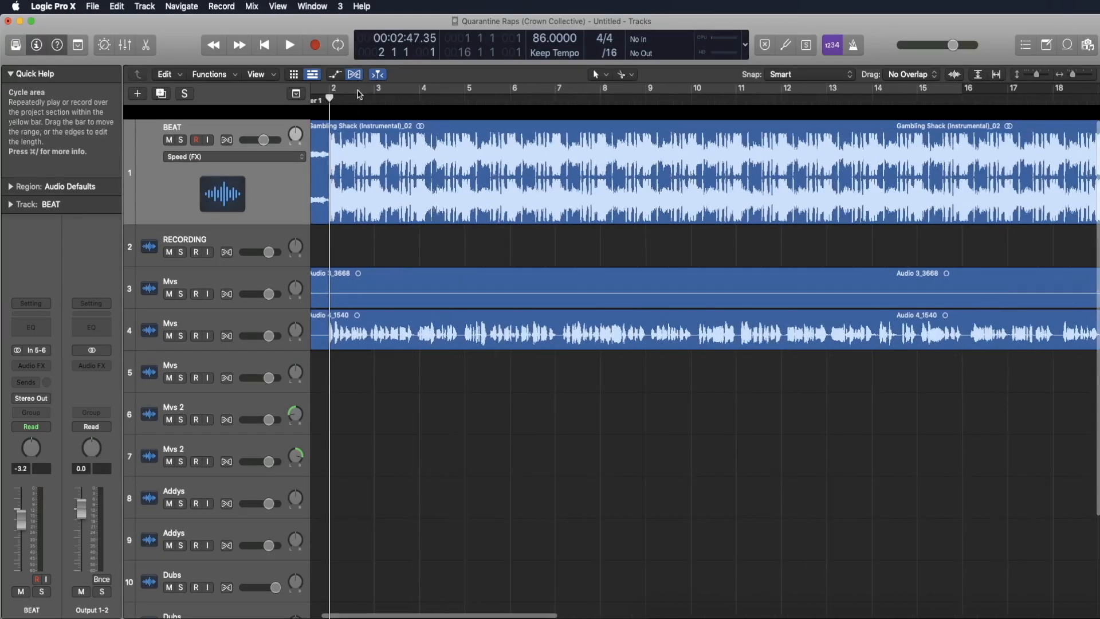
{"action": "left_click_drag", "start_coordinate": [363, 95], "coordinate": [456, 96]}
{"action": "left_click", "coordinate": [181, 336]}
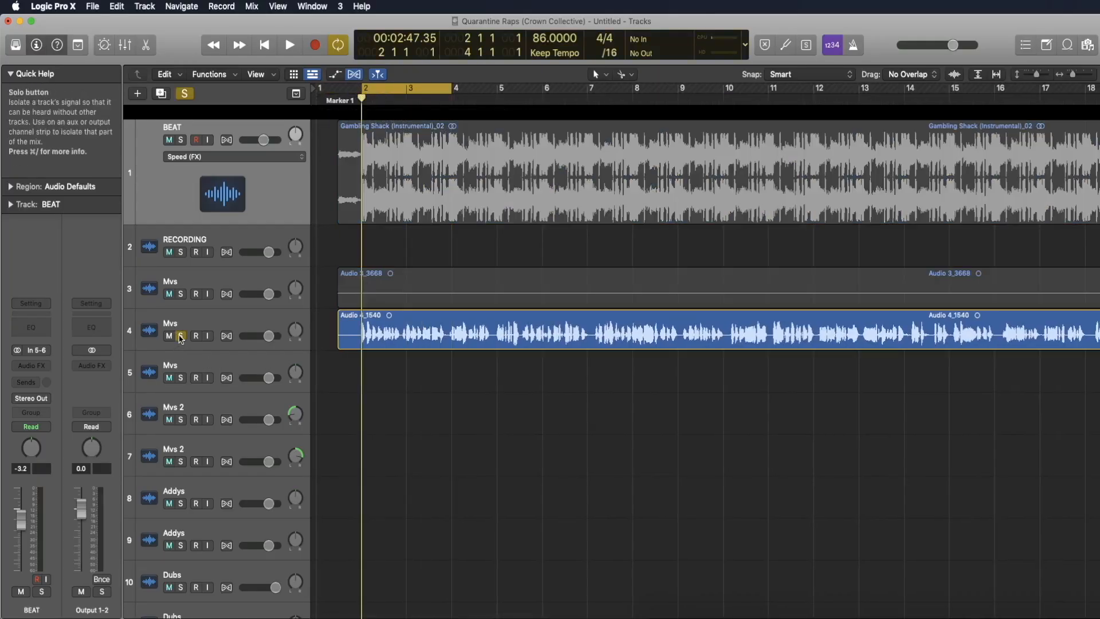
{"action": "left_click", "coordinate": [205, 322]}
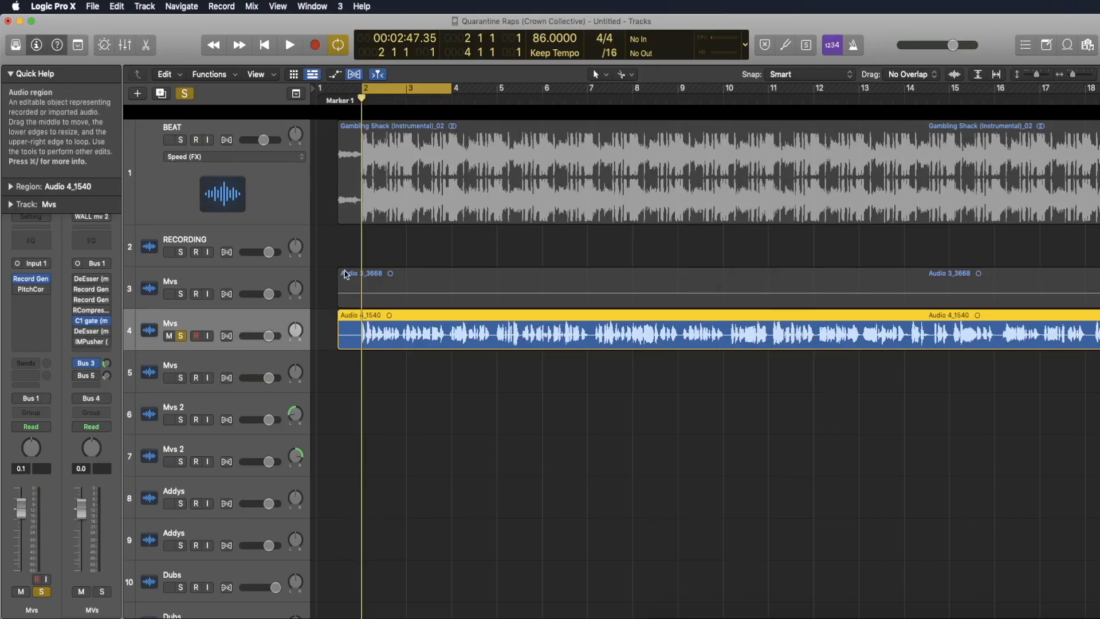
{"action": "left_click", "coordinate": [342, 276]}
{"action": "key", "text": "space"}
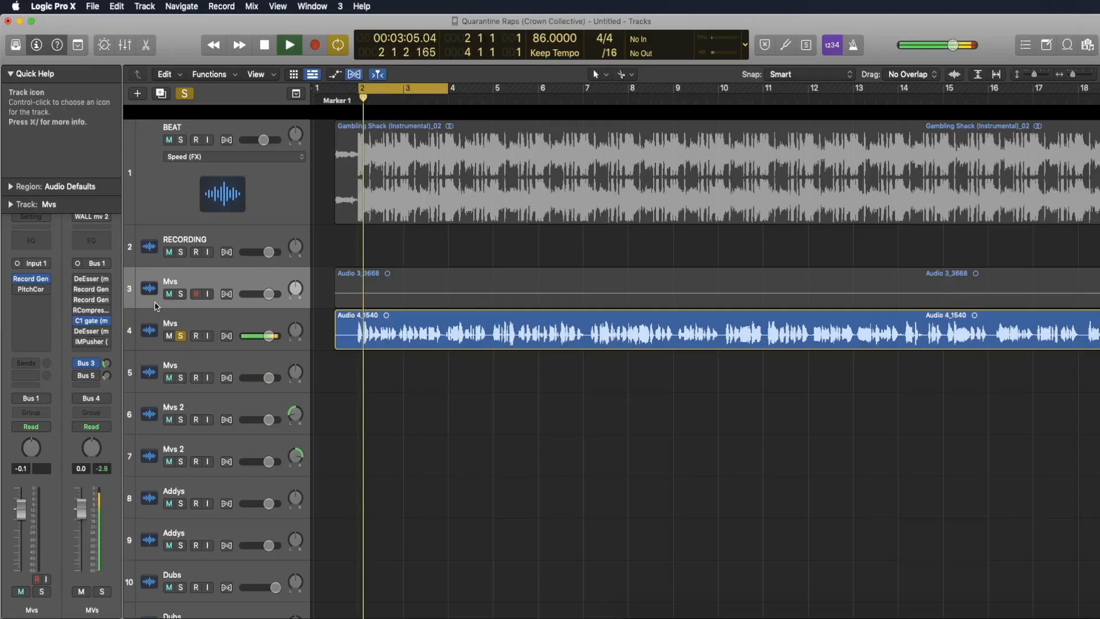
Enable the first DeEsser on the MVs bus and raise its threshold to -17.8.
{"action": "left_click", "coordinate": [78, 279]}
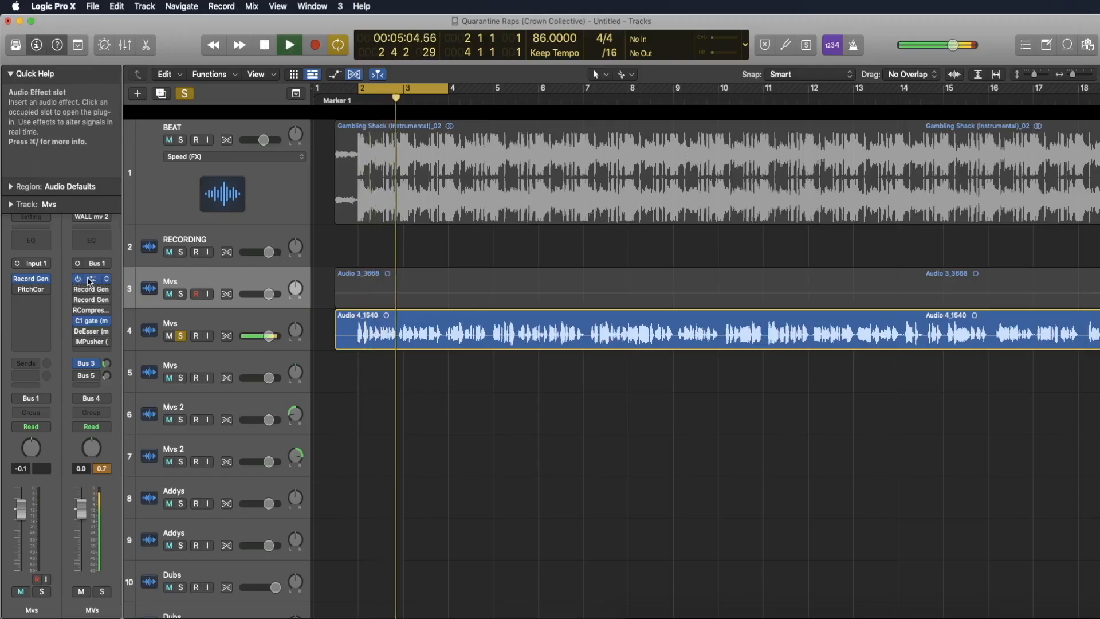
{"action": "left_click", "coordinate": [92, 279]}
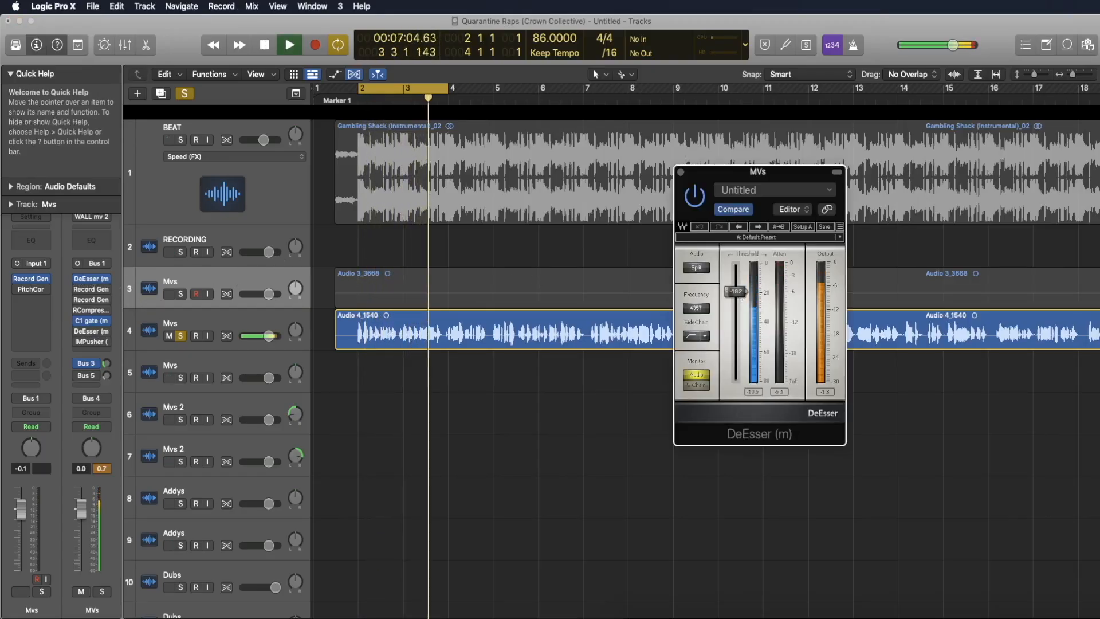
{"action": "left_click_drag", "start_coordinate": [736, 291], "coordinate": [739, 289]}
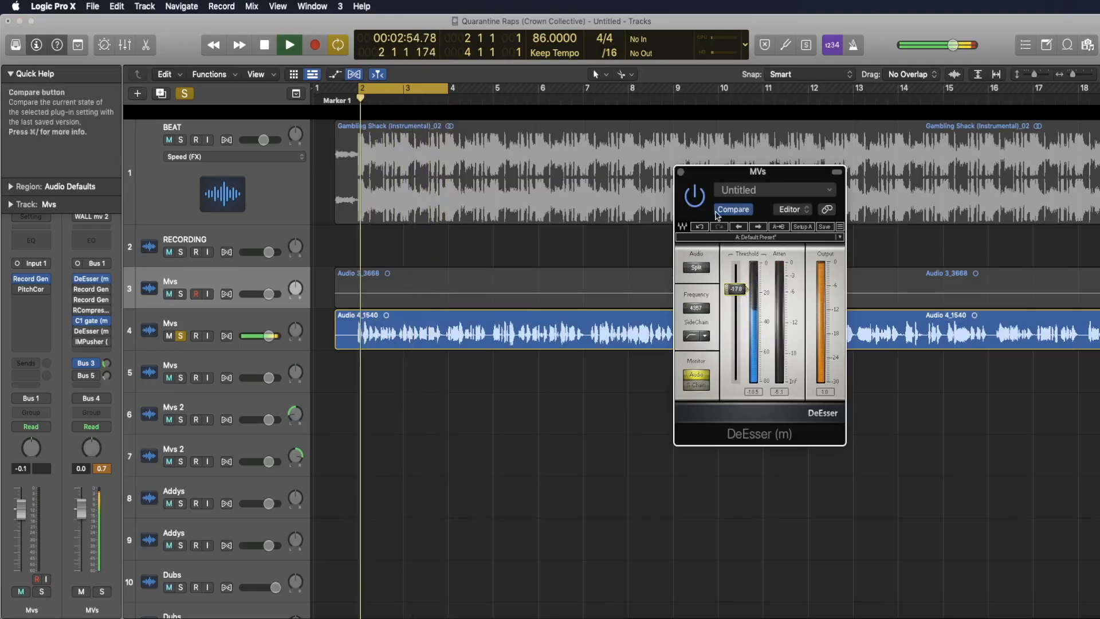
{"action": "left_click", "coordinate": [682, 173]}
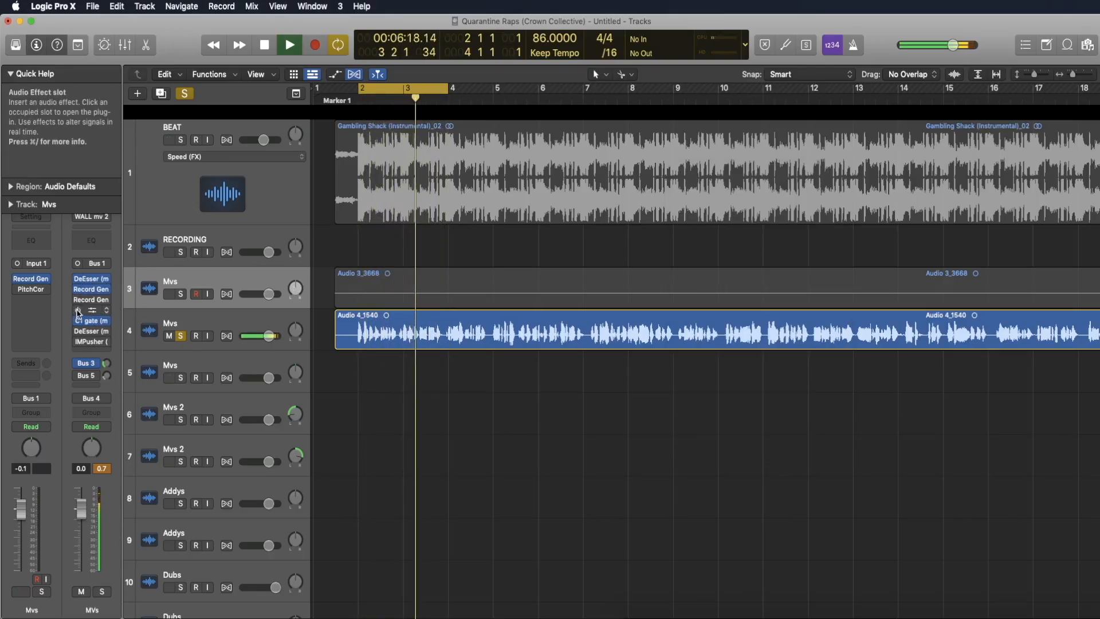
Enable the first Record Genius and the RCompressor on the MVs bus, and set the compressor's threshold to -10.3.
{"action": "left_click", "coordinate": [87, 311]}
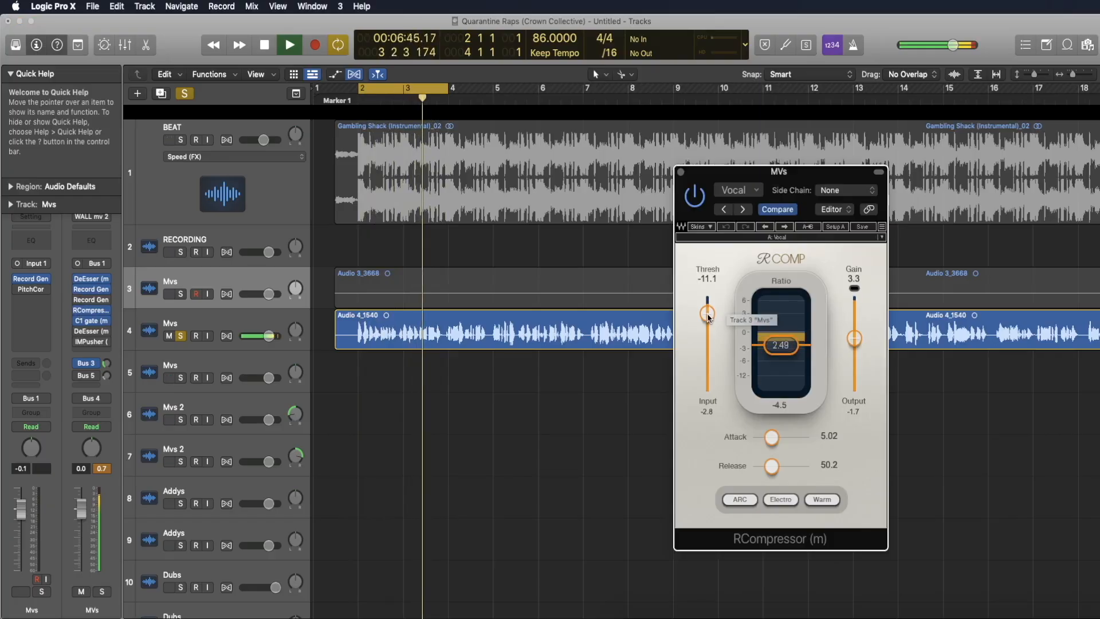
{"action": "left_click_drag", "start_coordinate": [708, 315], "coordinate": [708, 311]}
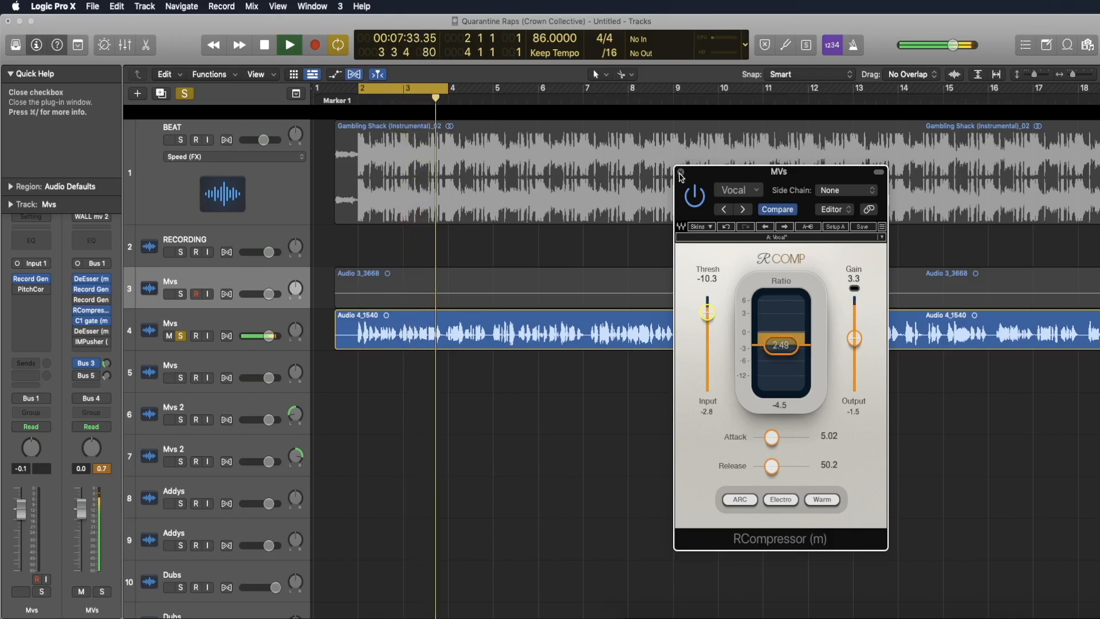
{"action": "left_click", "coordinate": [681, 173]}
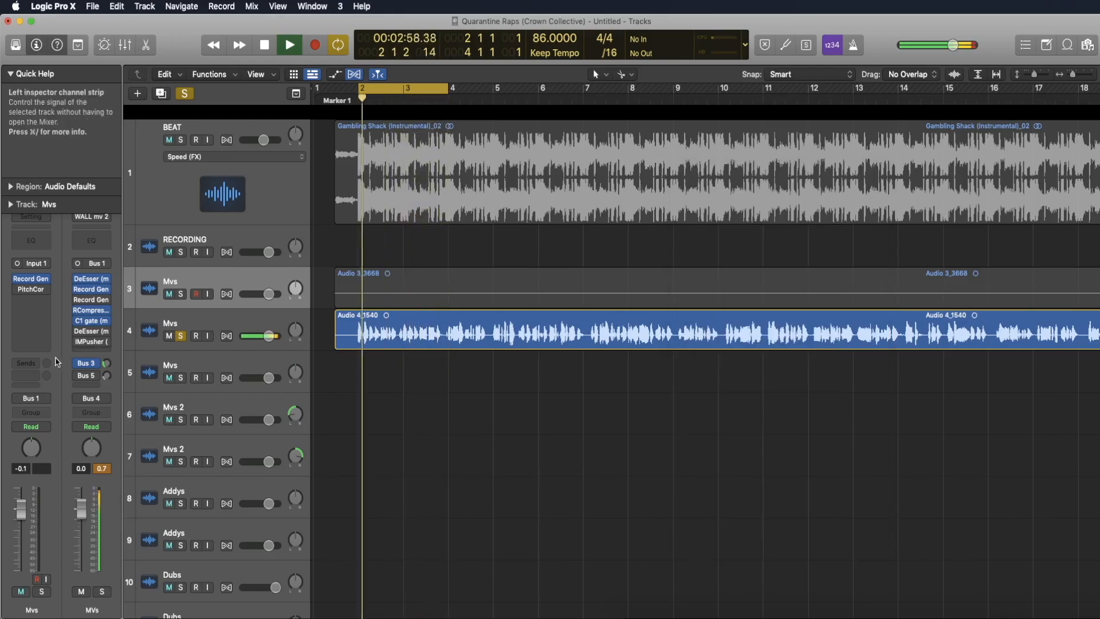
Check the C1 gate's threshold on the MVs bus against the looping vocal.
{"action": "left_click", "coordinate": [92, 322]}
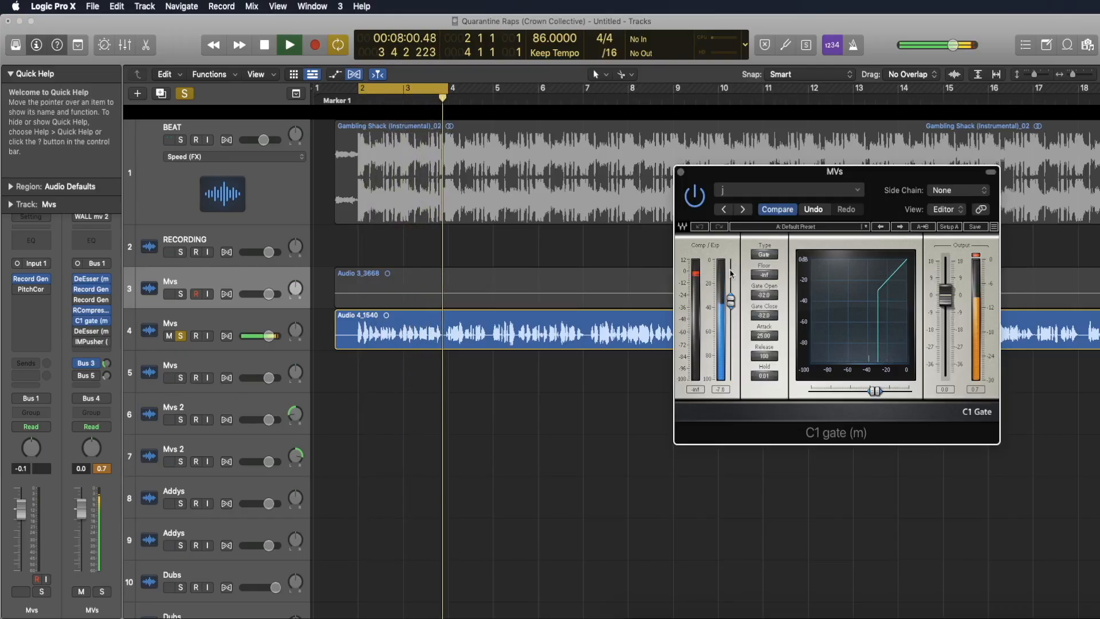
{"action": "left_click_drag", "start_coordinate": [731, 299], "coordinate": [731, 298]}
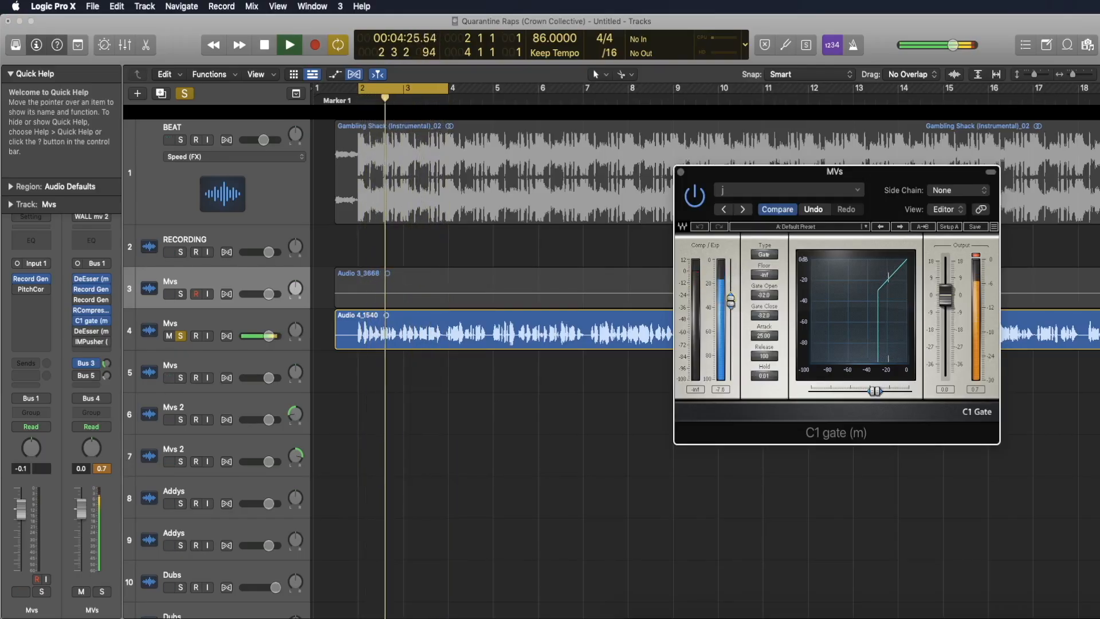
{"action": "left_click", "coordinate": [681, 172]}
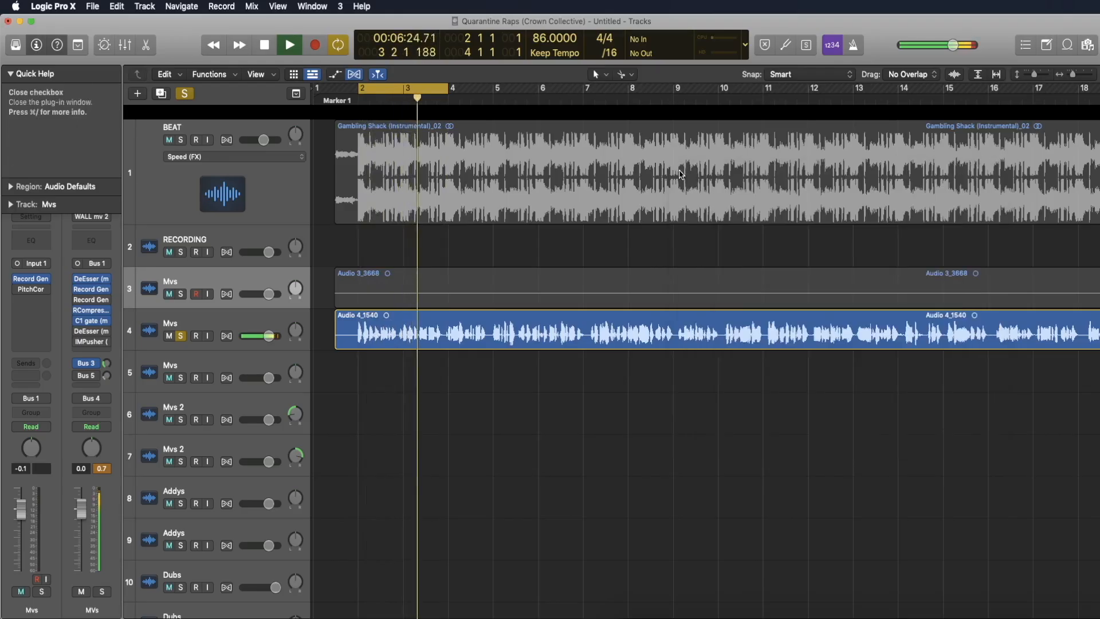
Enable the second DeEsser on the MVs bus, lower its threshold slightly, and switch on the IMPusher.
{"action": "left_click", "coordinate": [90, 331]}
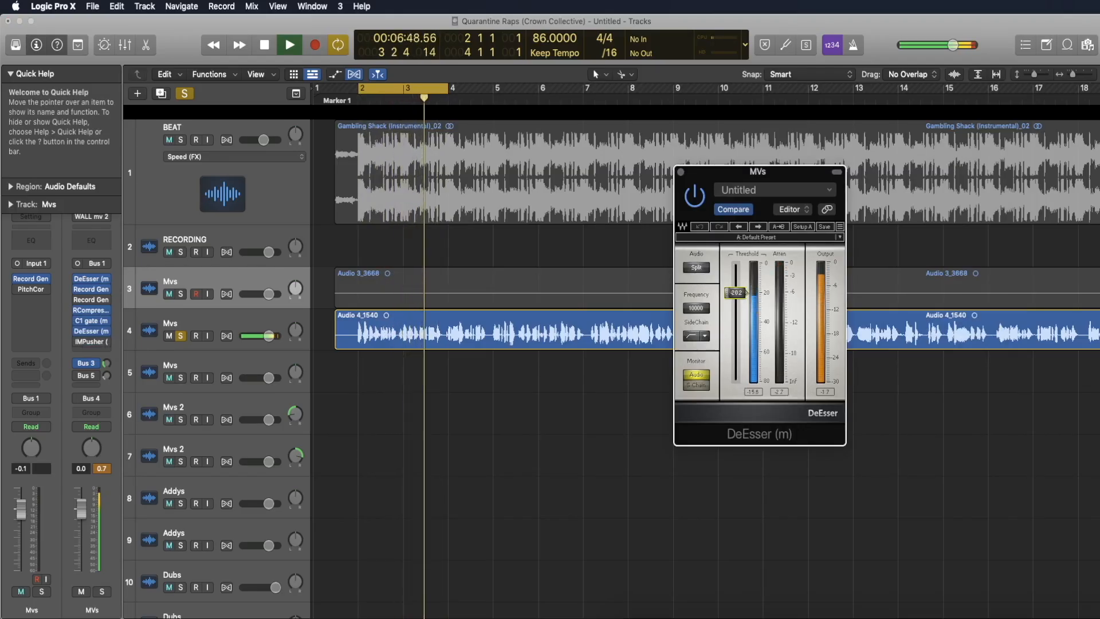
{"action": "left_click_drag", "start_coordinate": [735, 292], "coordinate": [736, 299]}
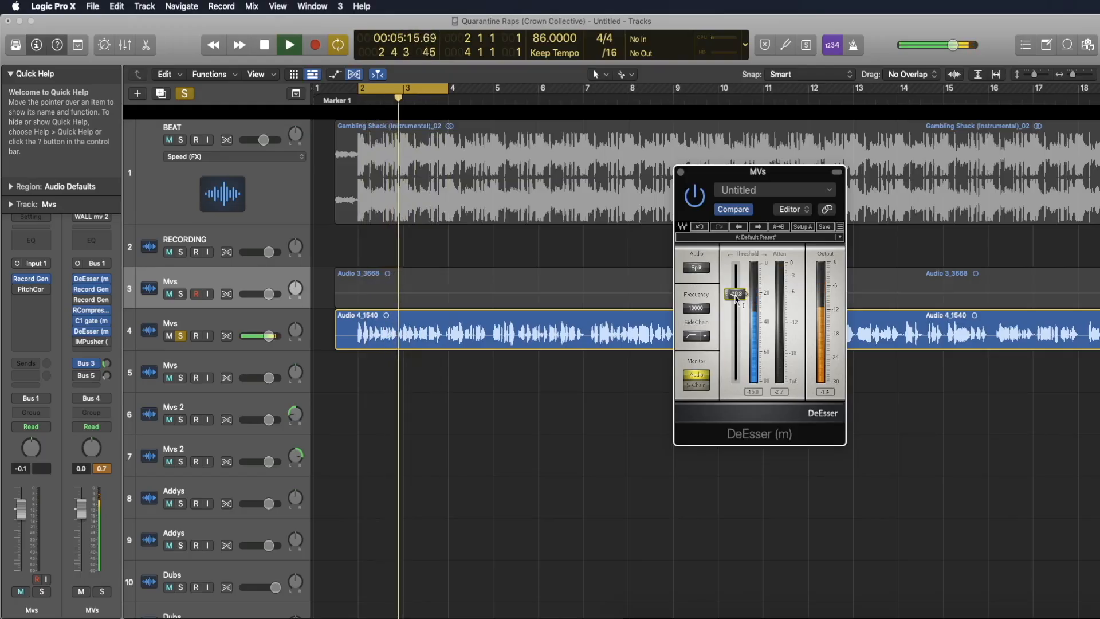
{"action": "left_click", "coordinate": [681, 172]}
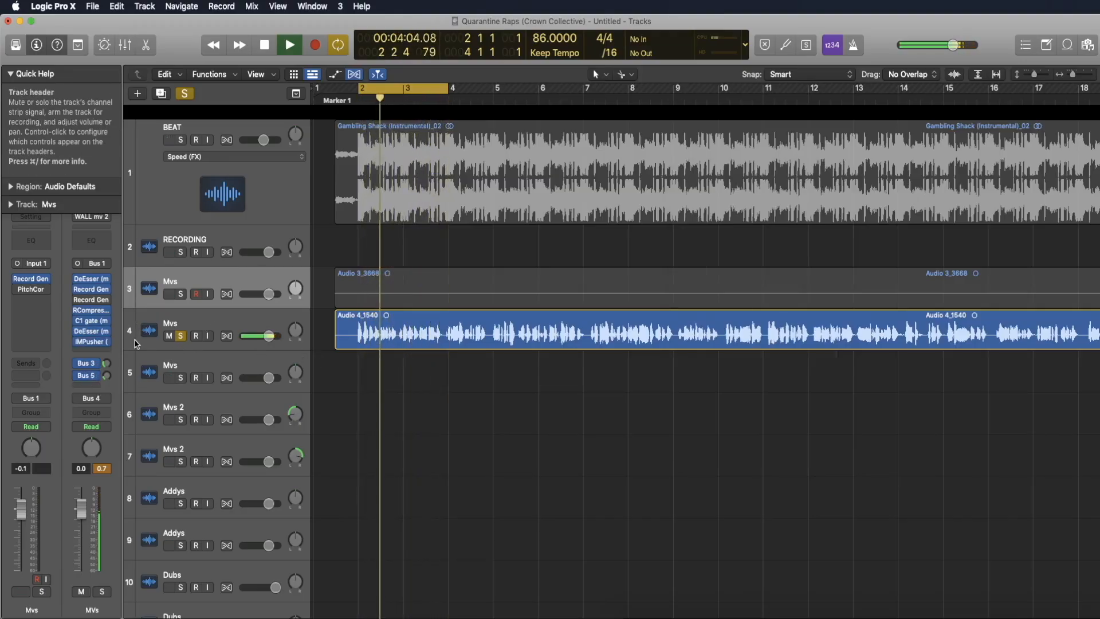
On the HIT verb bus, set ChromaVerb's low damping shelf to 295 Hz, the decay to 1.70 s and the distance to 52%.
{"action": "key", "text": "x"}
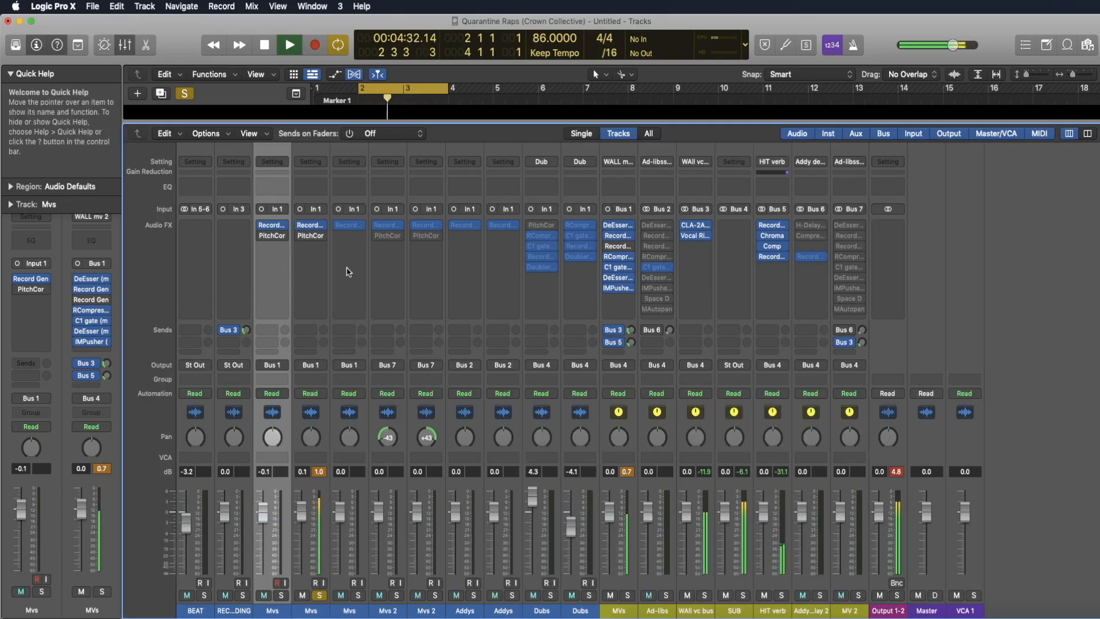
{"action": "left_click", "coordinate": [773, 237]}
{"action": "left_click_drag", "start_coordinate": [860, 170], "coordinate": [549, 86]}
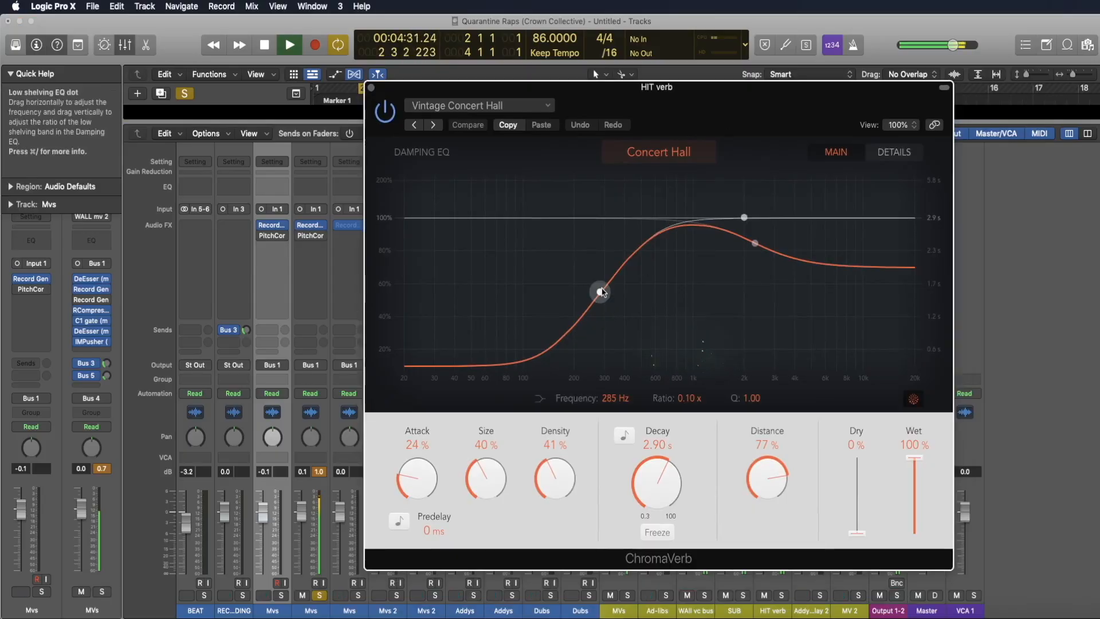
{"action": "left_click_drag", "start_coordinate": [605, 302], "coordinate": [609, 302]}
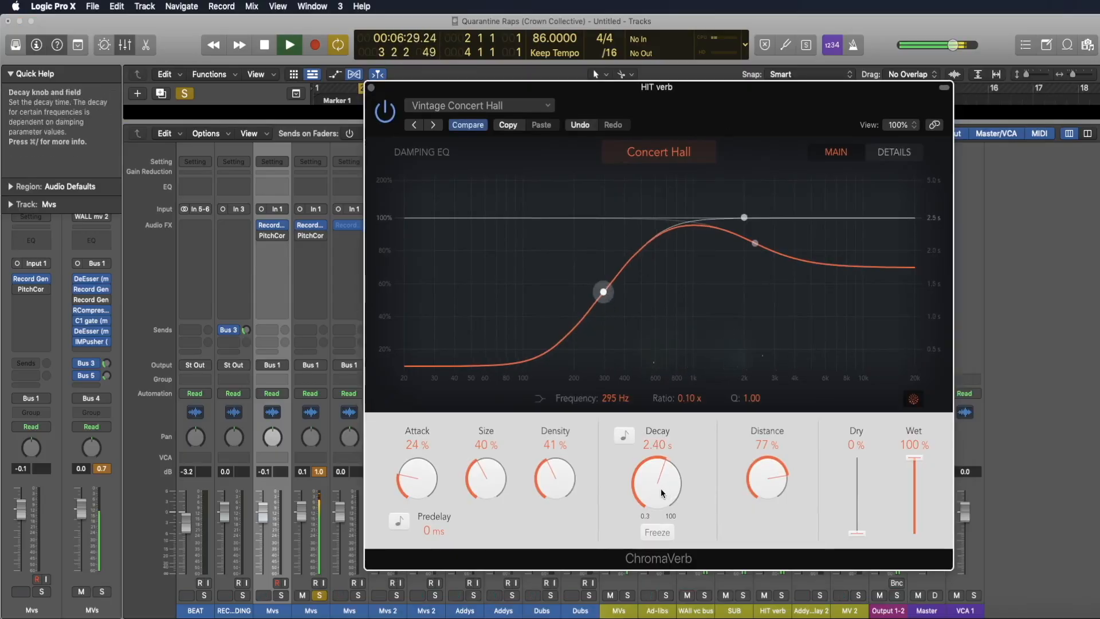
{"action": "scroll", "coordinate": [759, 481], "scroll_direction": "down", "scroll_amount": 2}
{"action": "scroll", "coordinate": [757, 512], "scroll_direction": "down", "scroll_amount": 3}
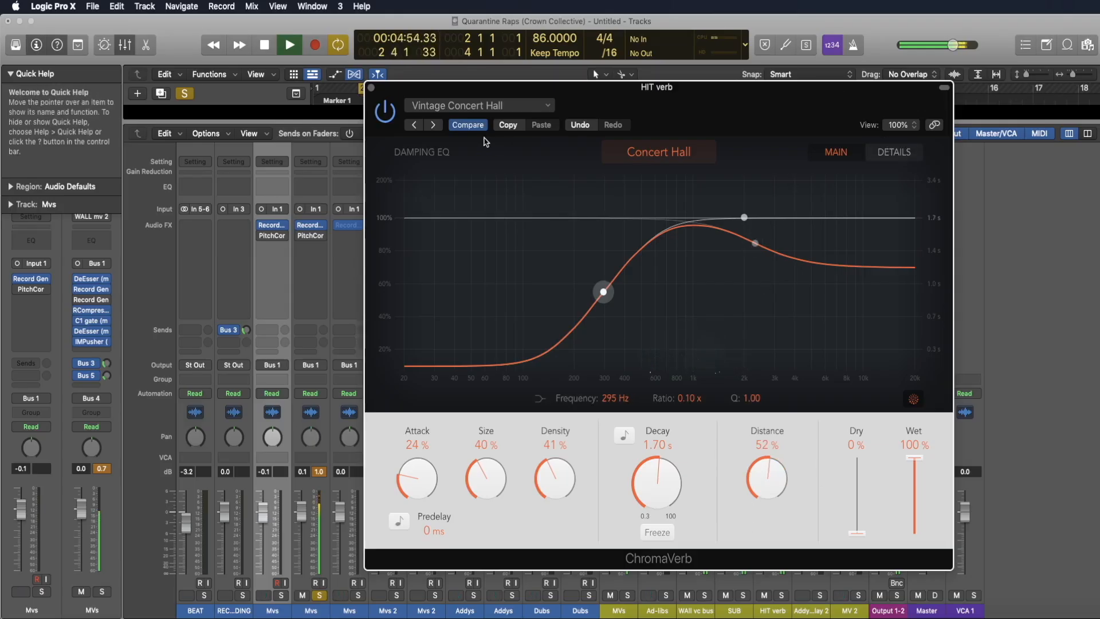
{"action": "left_click", "coordinate": [370, 86]}
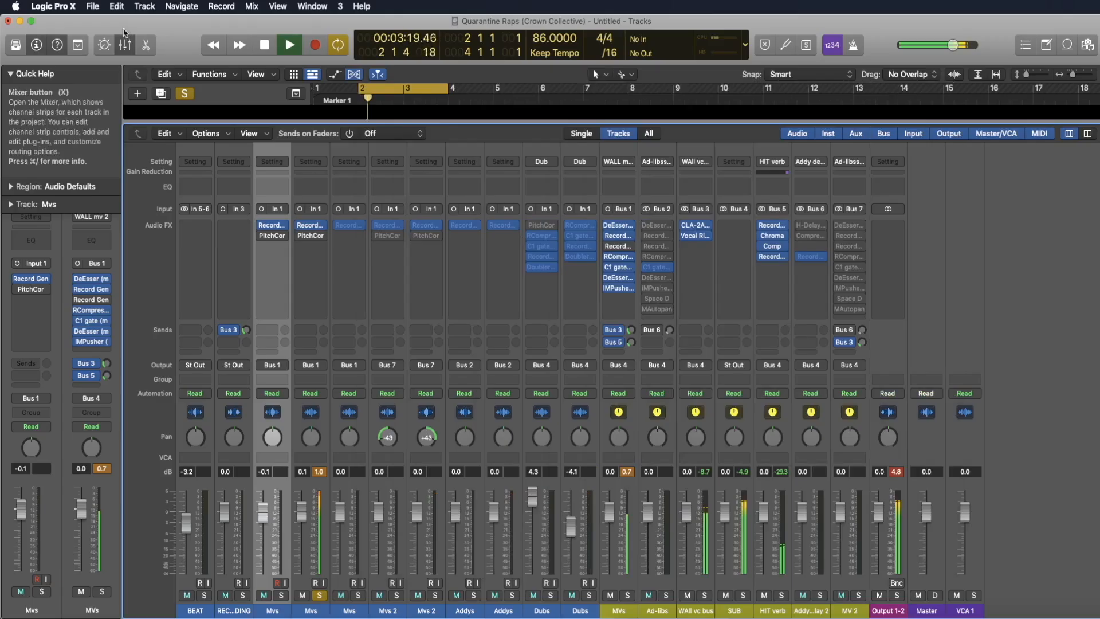
Hide the mixer, show the whole song in the arrangement, and solo the first Mvs track as well.
{"action": "key", "text": "x"}
{"action": "key", "text": "super+Left"}
{"action": "key", "text": "super+Left"}
{"action": "key", "text": "super+Left"}
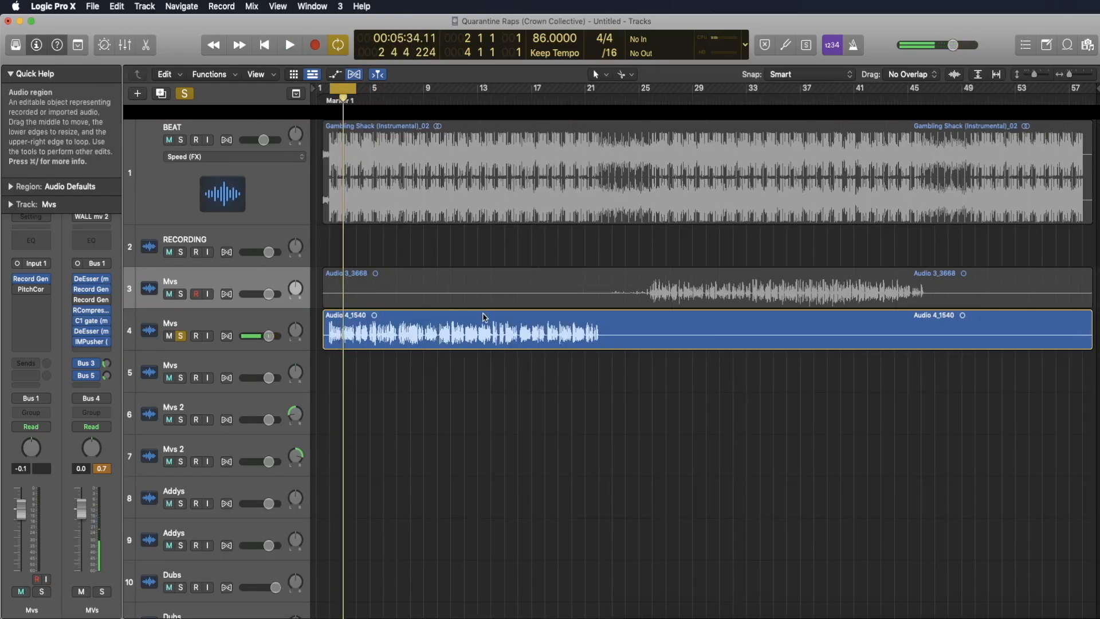
{"action": "key", "text": "shift+c"}
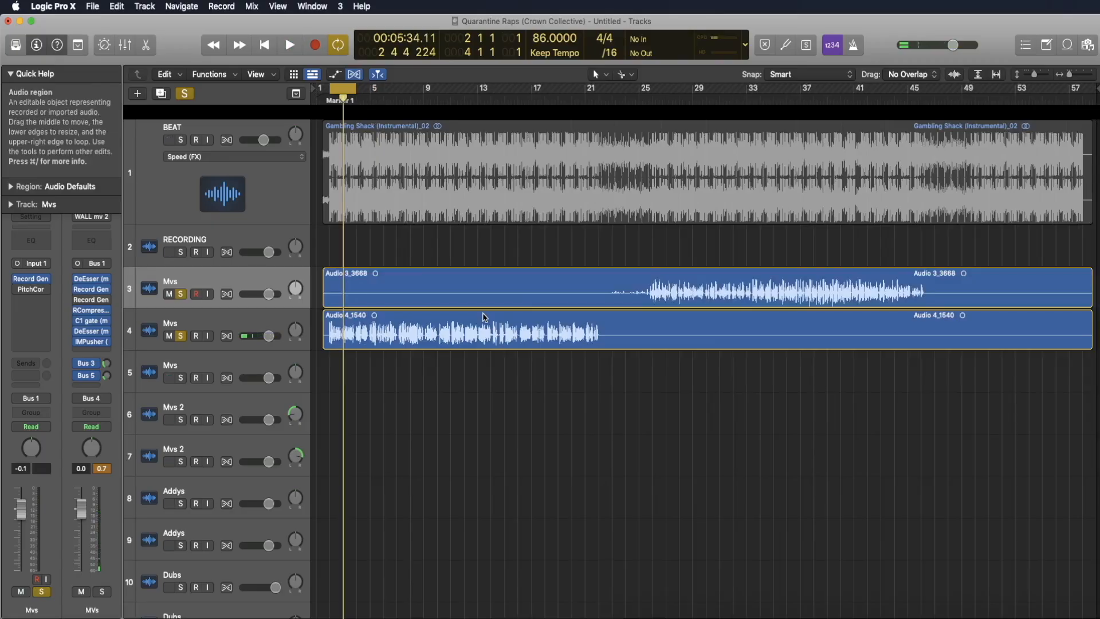
Loop bars 34 to 36 and play back the vocal on the first Mvs track.
{"action": "scroll", "coordinate": [627, 204], "scroll_direction": "right", "scroll_amount": 10}
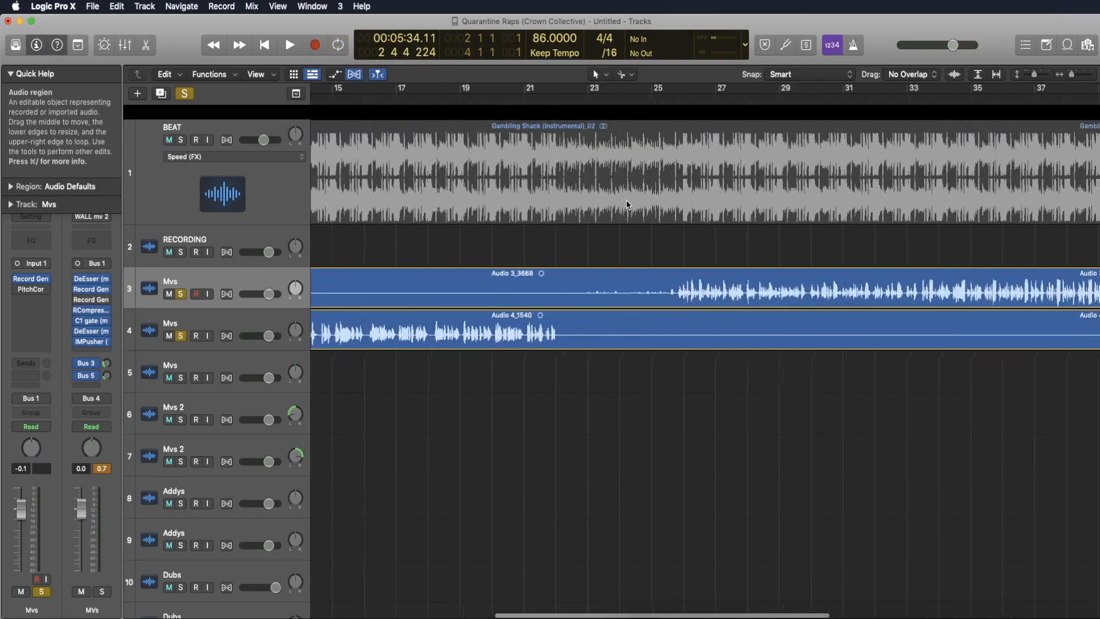
{"action": "left_click", "coordinate": [565, 96]}
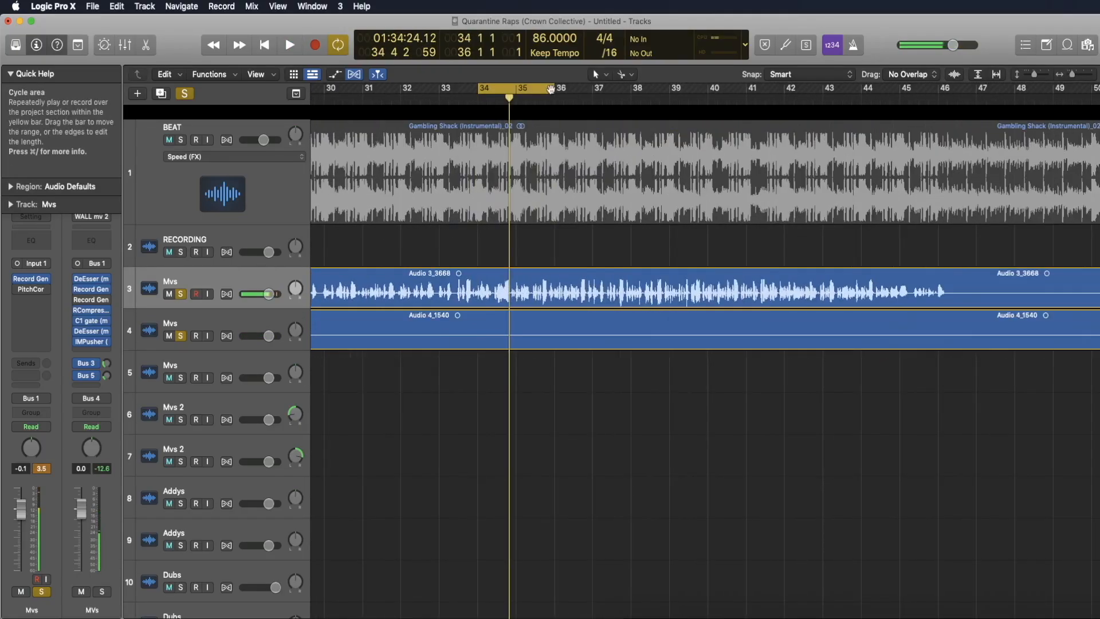
{"action": "key", "text": "space"}
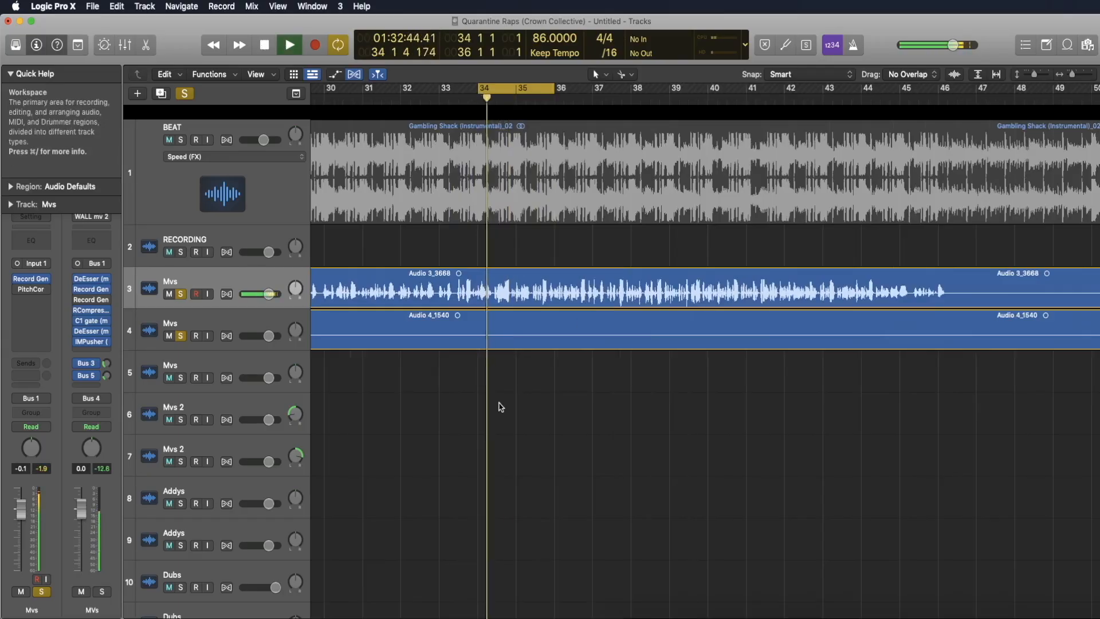
{"action": "key", "text": "space"}
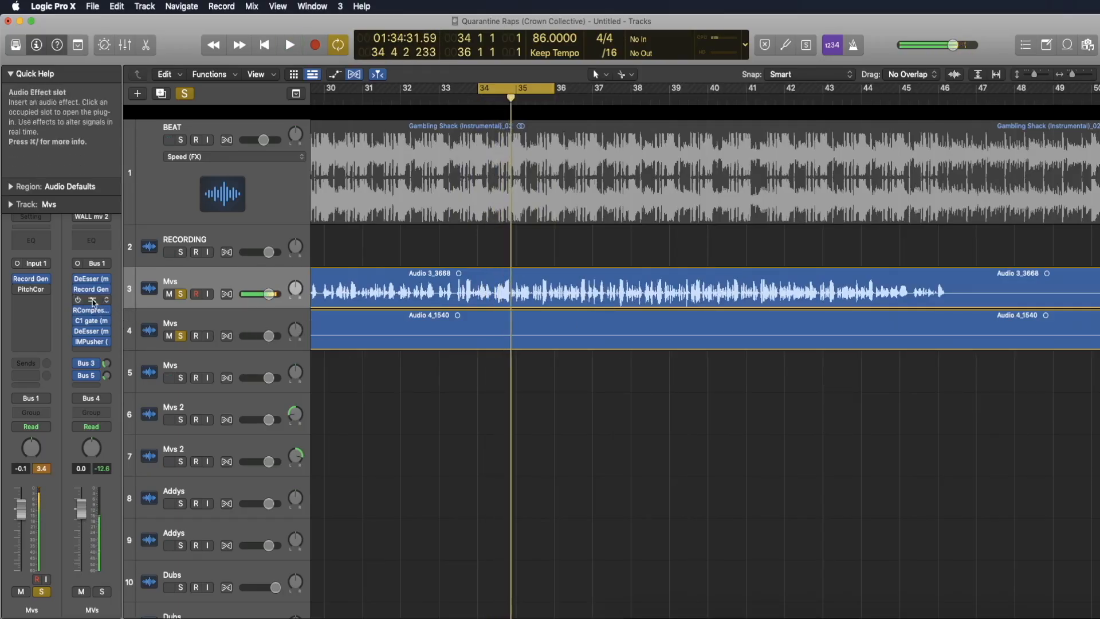
Check how the first DeEsser on the MVs bus reacts to the vocal in bars 34 to 36.
{"action": "left_click", "coordinate": [92, 280]}
{"action": "key", "text": "space"}
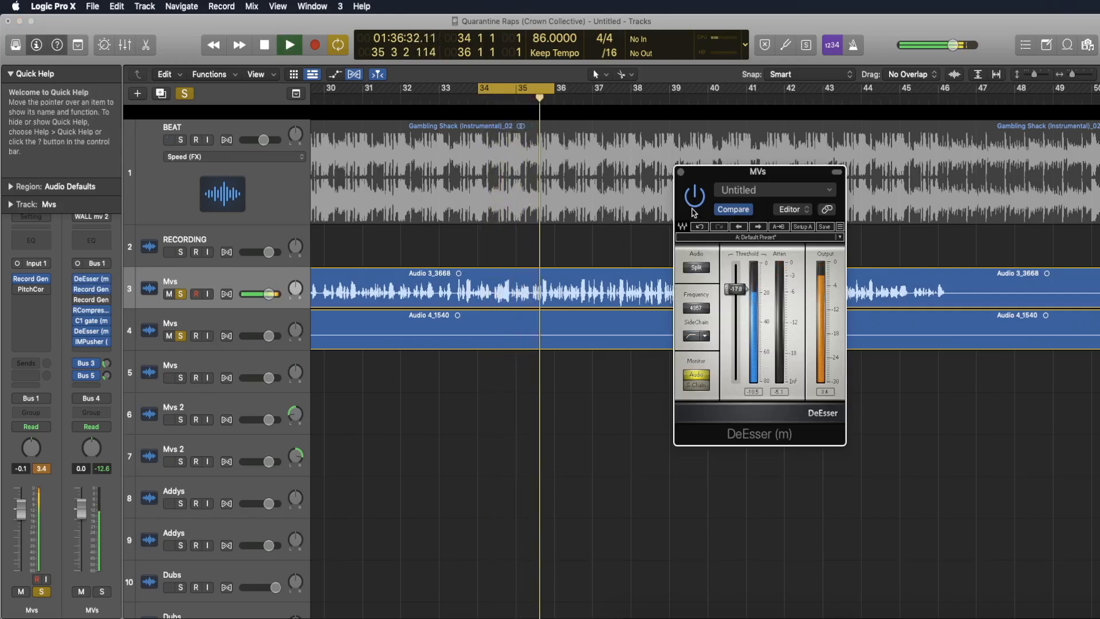
{"action": "left_click", "coordinate": [681, 172]}
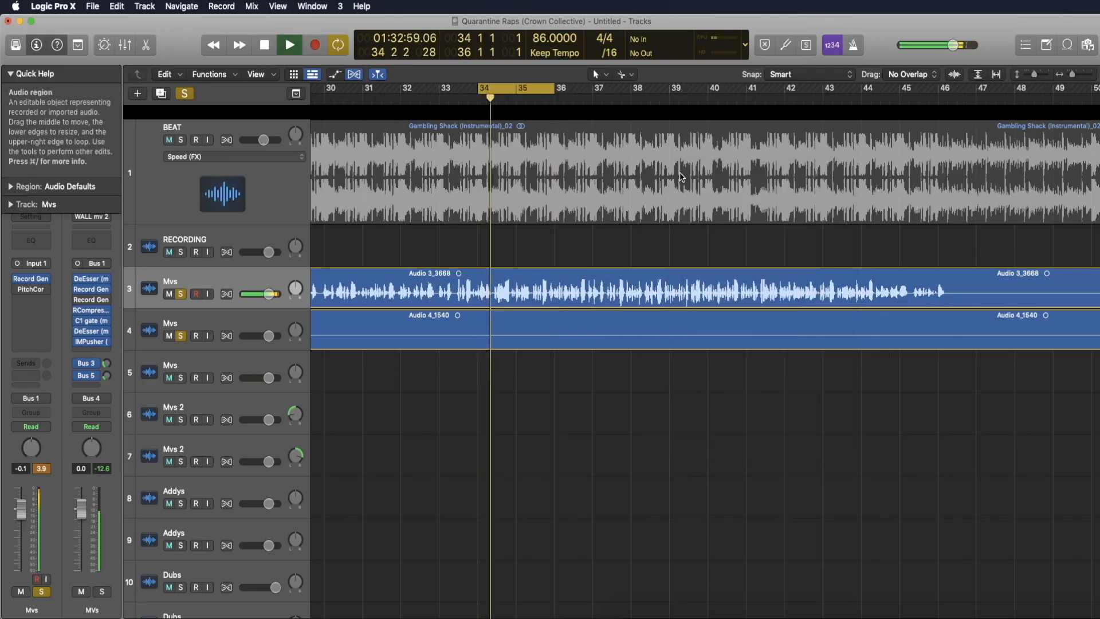
Lower the RCompressor's gain on the MVs bus to 2.6 while the vocal loops.
{"action": "left_click", "coordinate": [90, 310]}
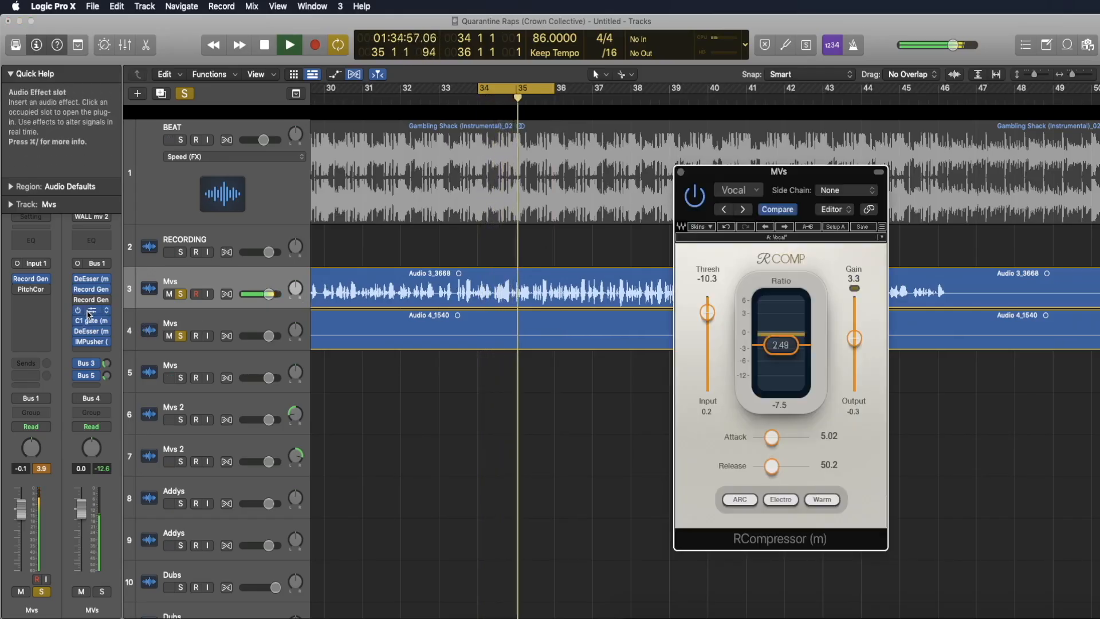
{"action": "left_click_drag", "start_coordinate": [745, 171], "coordinate": [685, 156]}
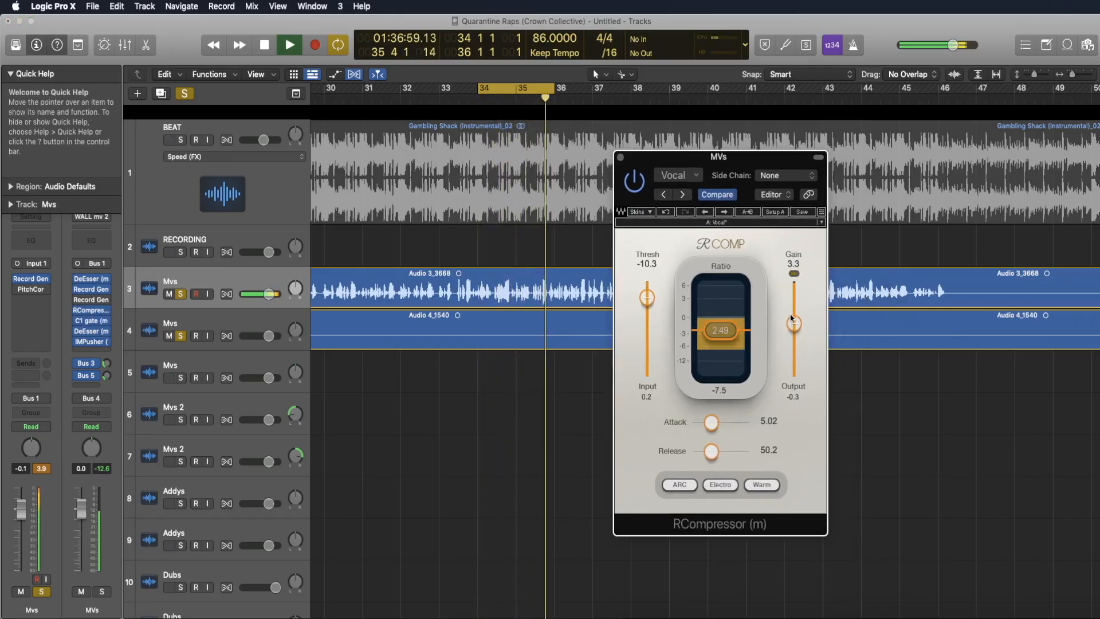
{"action": "left_click_drag", "start_coordinate": [794, 323], "coordinate": [795, 325]}
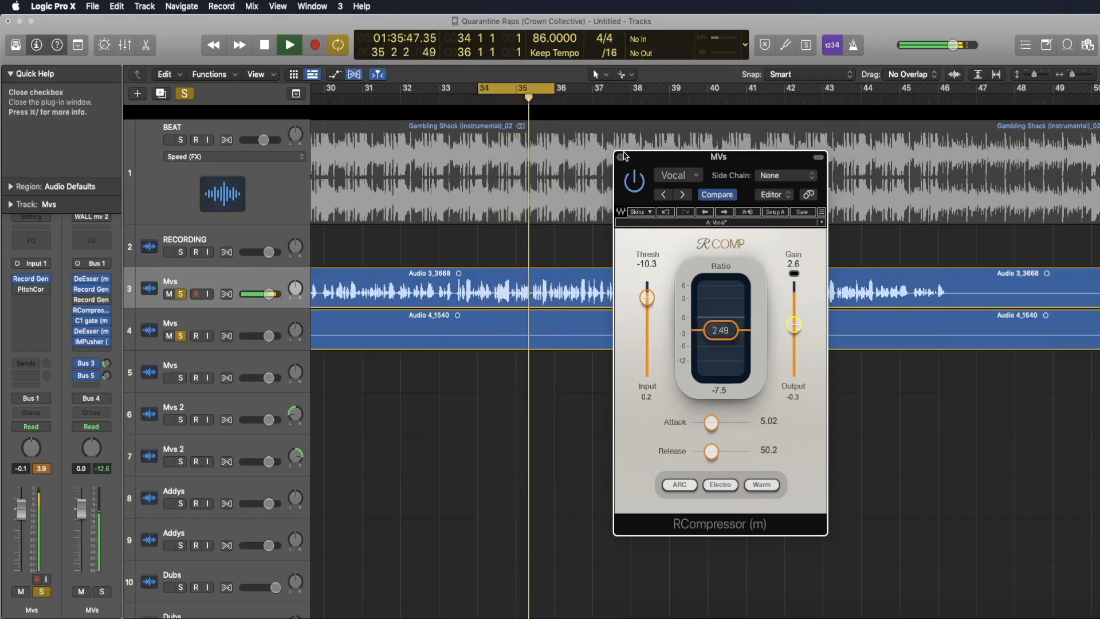
{"action": "left_click", "coordinate": [621, 159]}
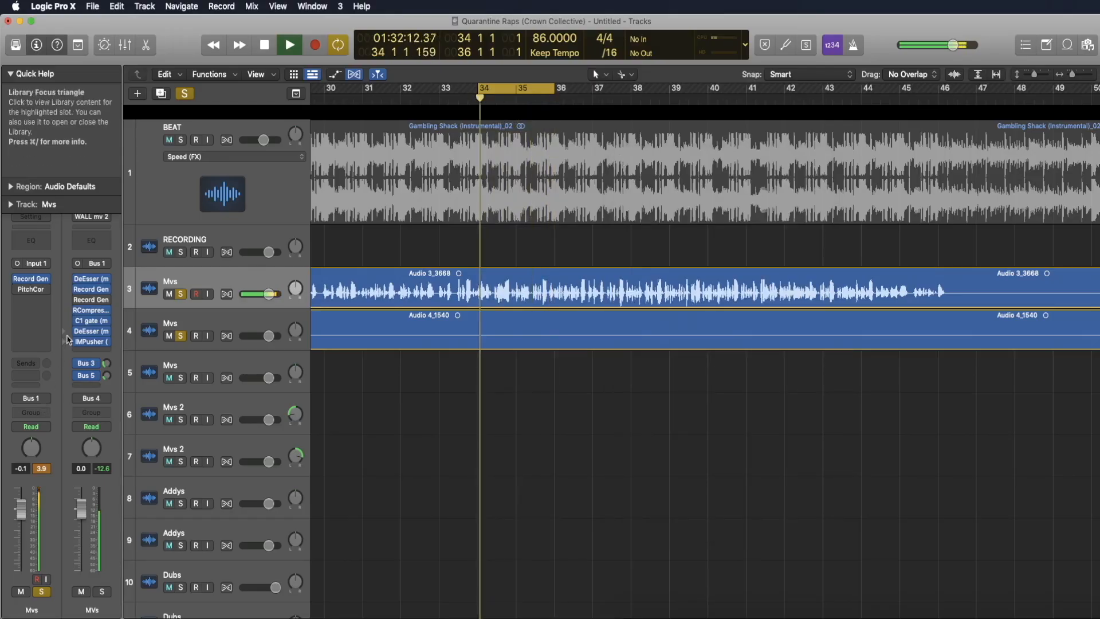
Check how the second DeEsser on the MVs bus reacts to the looped vocal, and stop playback.
{"action": "left_click", "coordinate": [86, 333]}
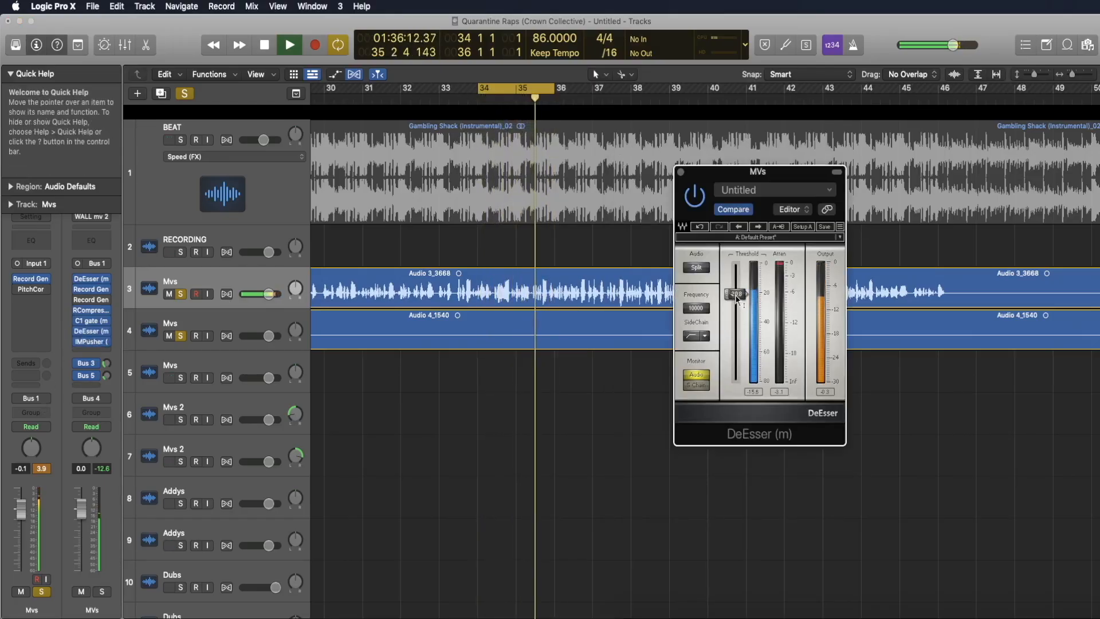
{"action": "left_click", "coordinate": [681, 172]}
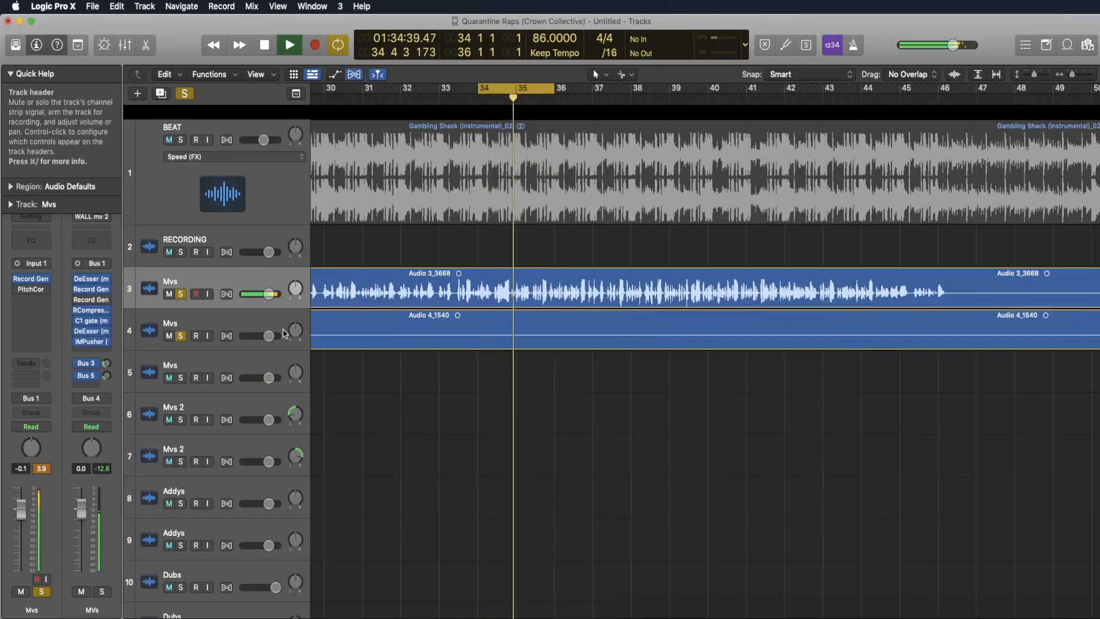
{"action": "key", "text": "space"}
{"action": "key", "text": "z"}
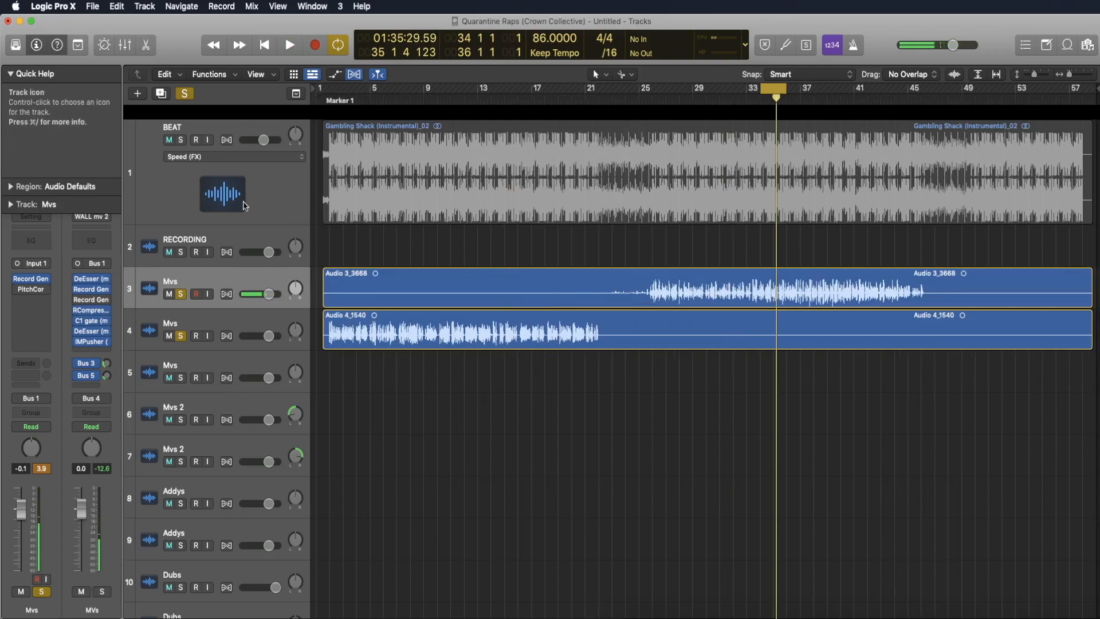
Turn off all solos and play the vocal together with the beat in bars 34 to 36.
{"action": "left_click", "coordinate": [185, 94]}
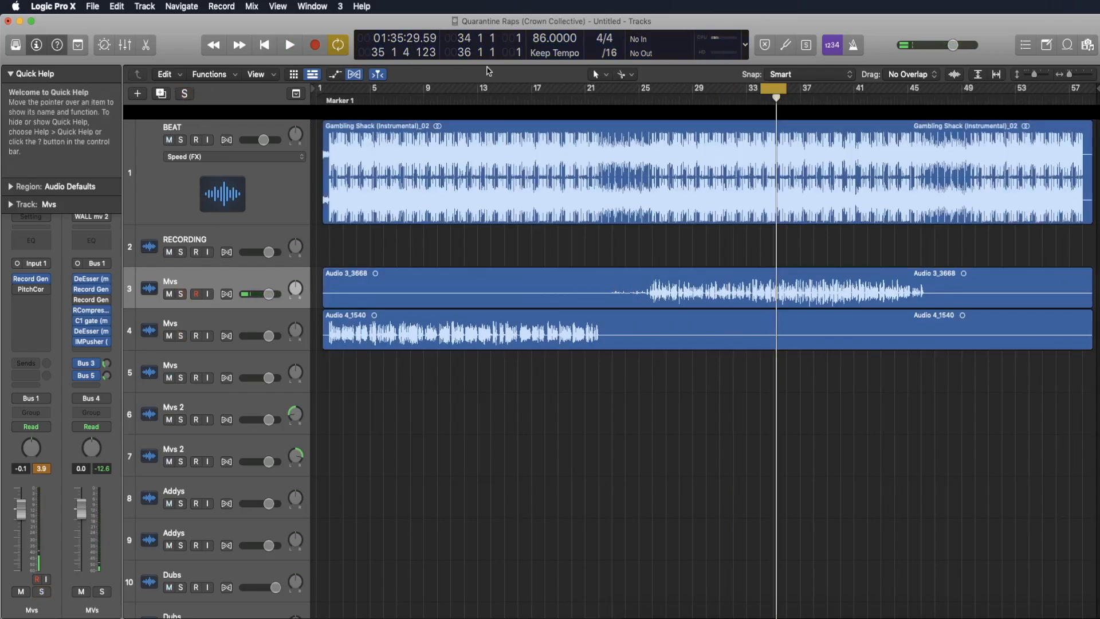
{"action": "key", "text": "space"}
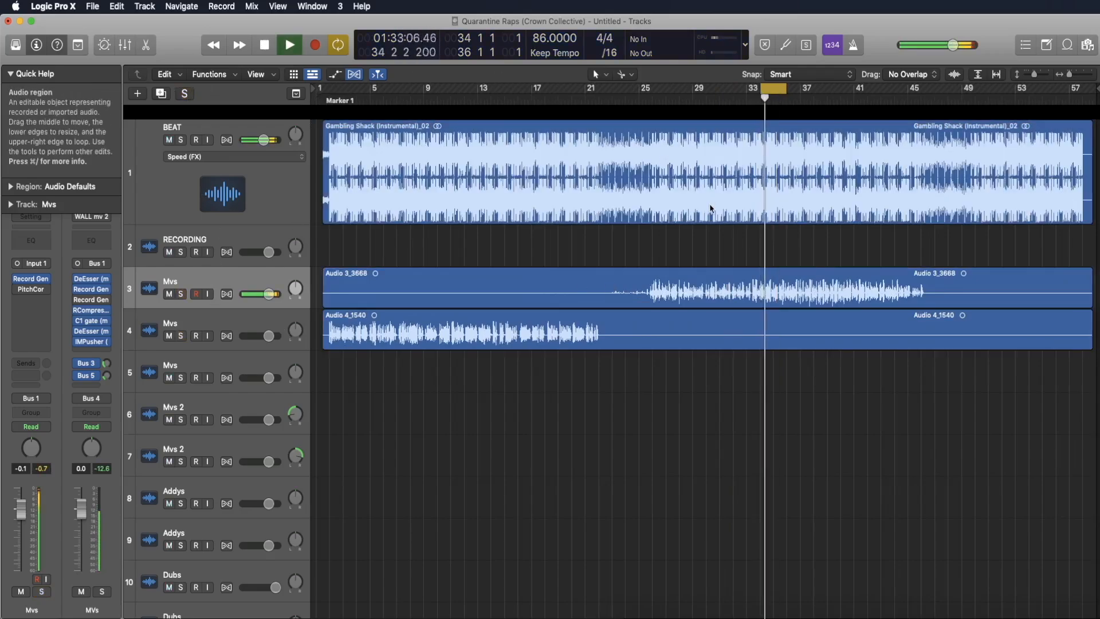
{"action": "key", "text": "z"}
{"action": "key", "text": "super+Right"}
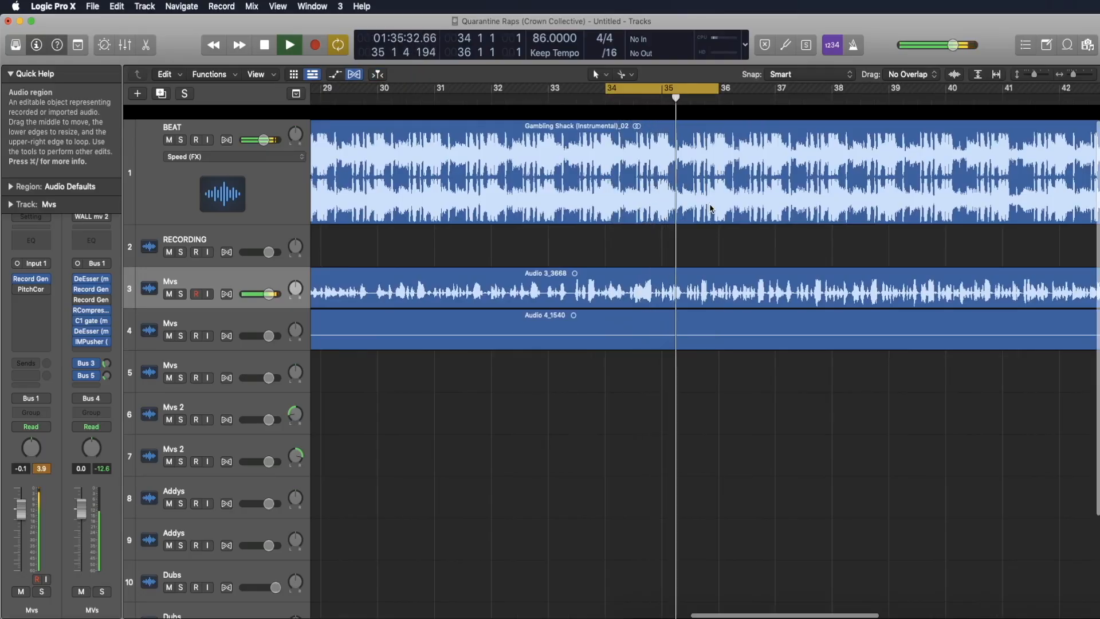
{"action": "key", "text": "super+Left"}
{"action": "key", "text": "super+Left"}
{"action": "key", "text": "super+Left"}
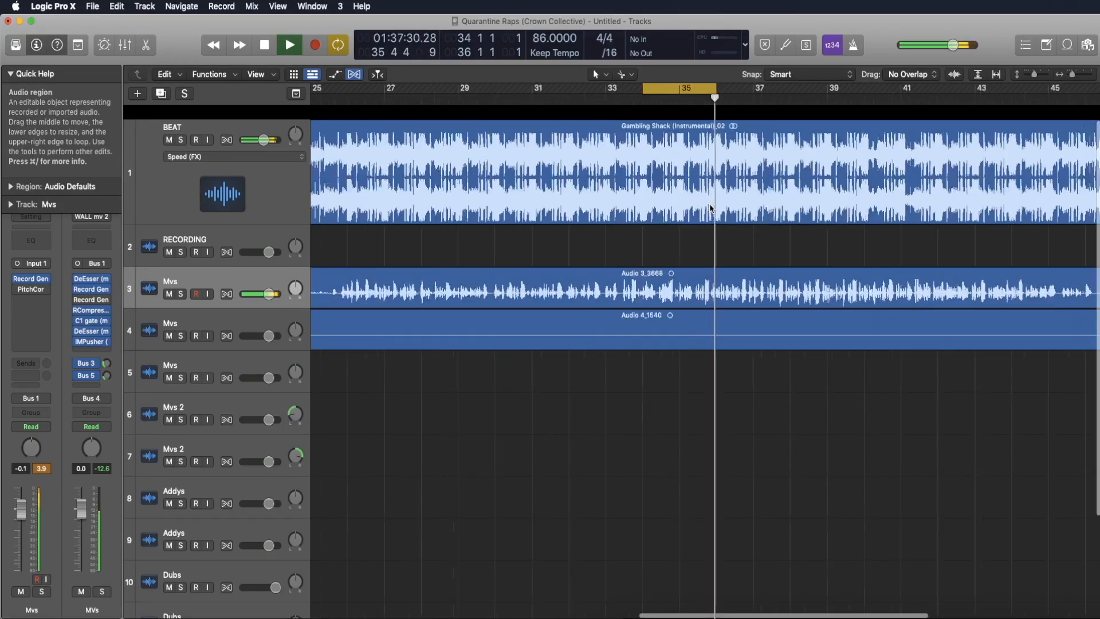
{"action": "key", "text": "space"}
Loop bars 2 to 4 at the start of the song and play the beat with the second Mvs track.
{"action": "scroll", "coordinate": [711, 209], "scroll_direction": "left", "scroll_amount": 5}
{"action": "key", "text": "super+Right"}
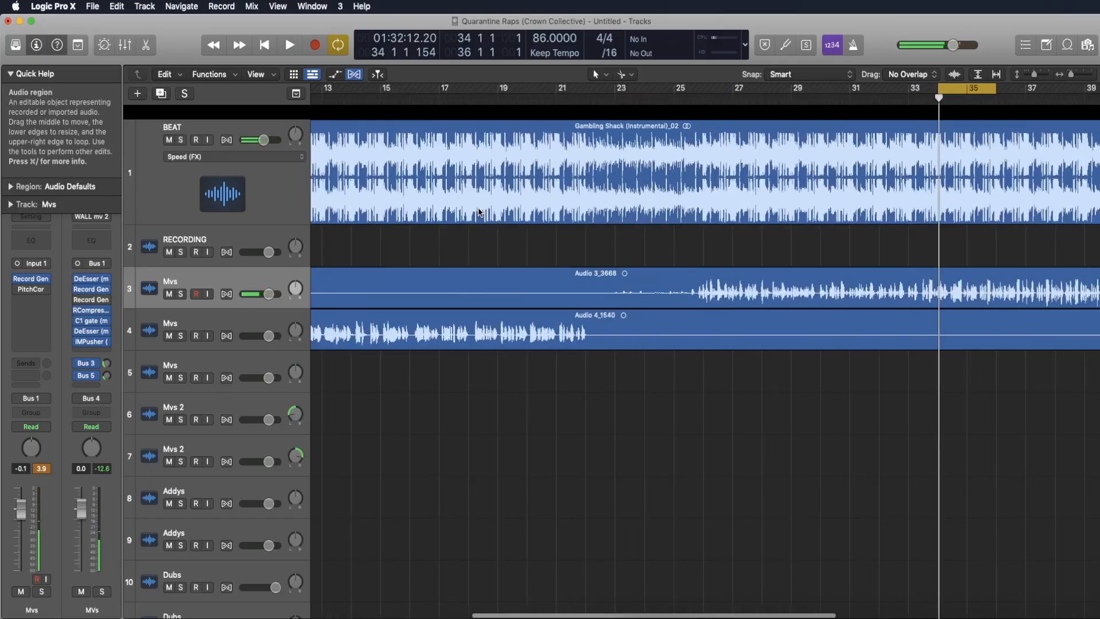
{"action": "key", "text": "c"}
{"action": "scroll", "coordinate": [481, 210], "scroll_direction": "left", "scroll_amount": 6}
{"action": "key", "text": "super+Right"}
{"action": "key", "text": "super+Right"}
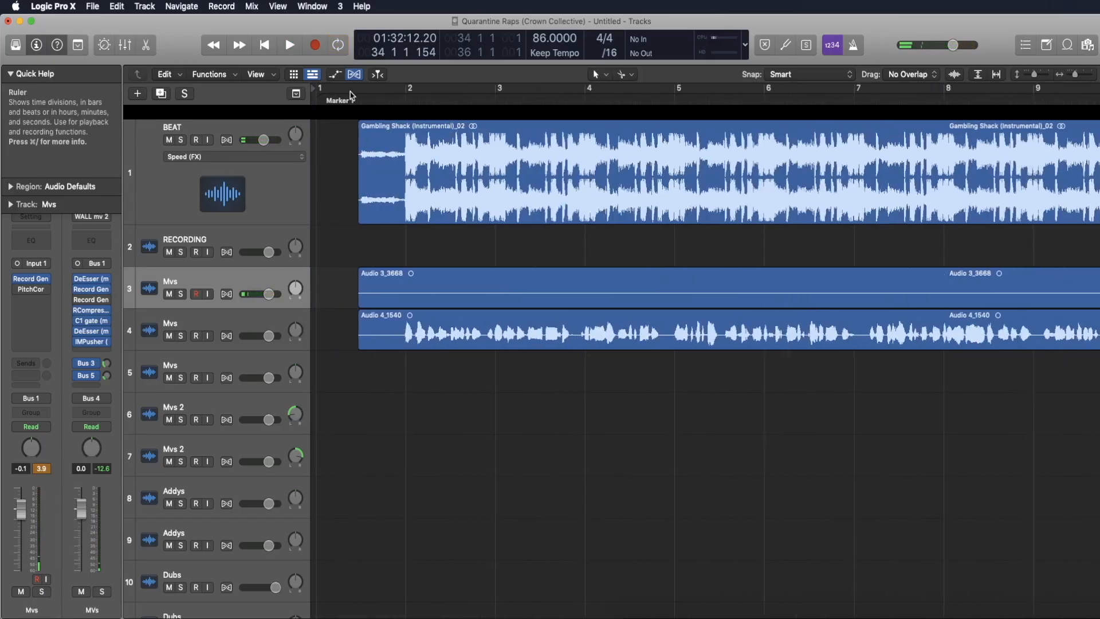
{"action": "left_click_drag", "start_coordinate": [417, 89], "coordinate": [617, 94]}
{"action": "key", "text": "space"}
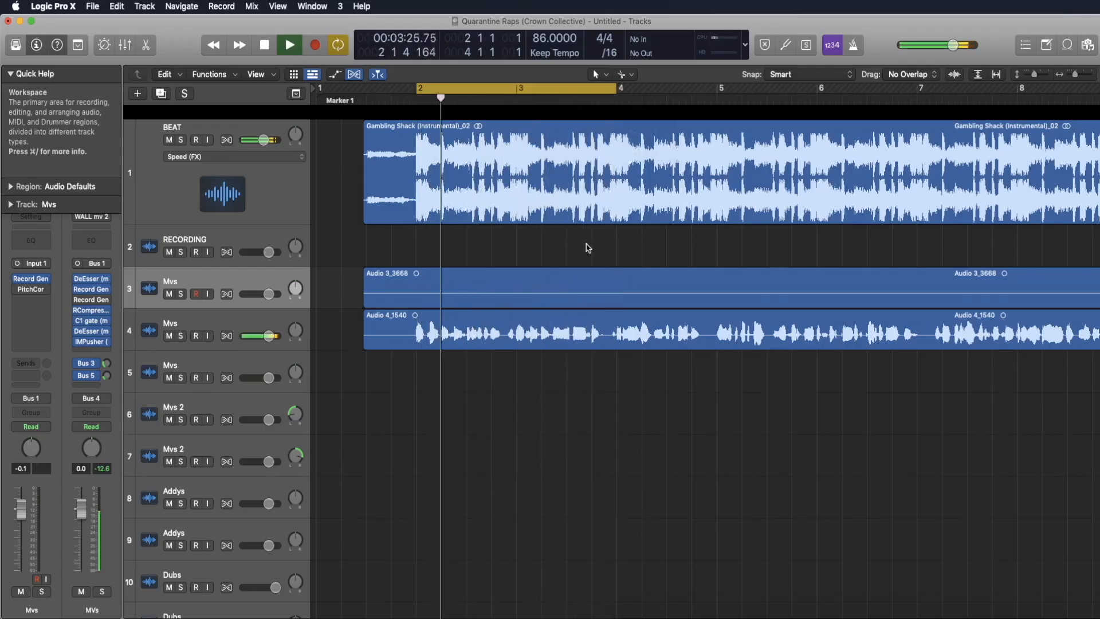
{"action": "key", "text": "space"}
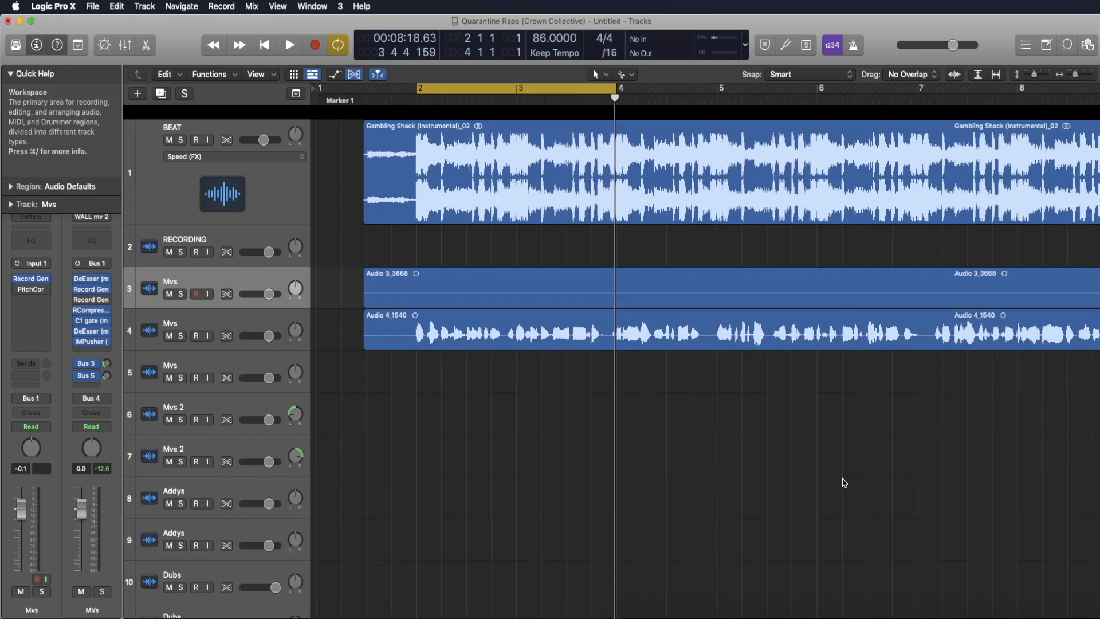
{"action": "key", "text": "space"}
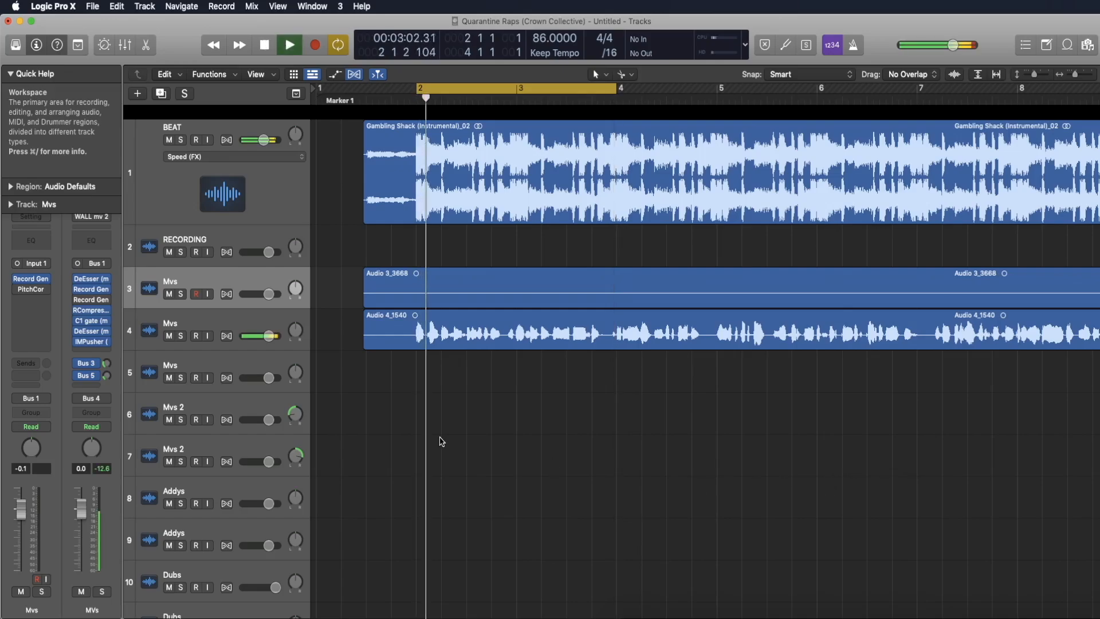
Show the mixer and load the legacy channel strip setting 2019 master onto Output 1-2.
{"action": "key", "text": "x"}
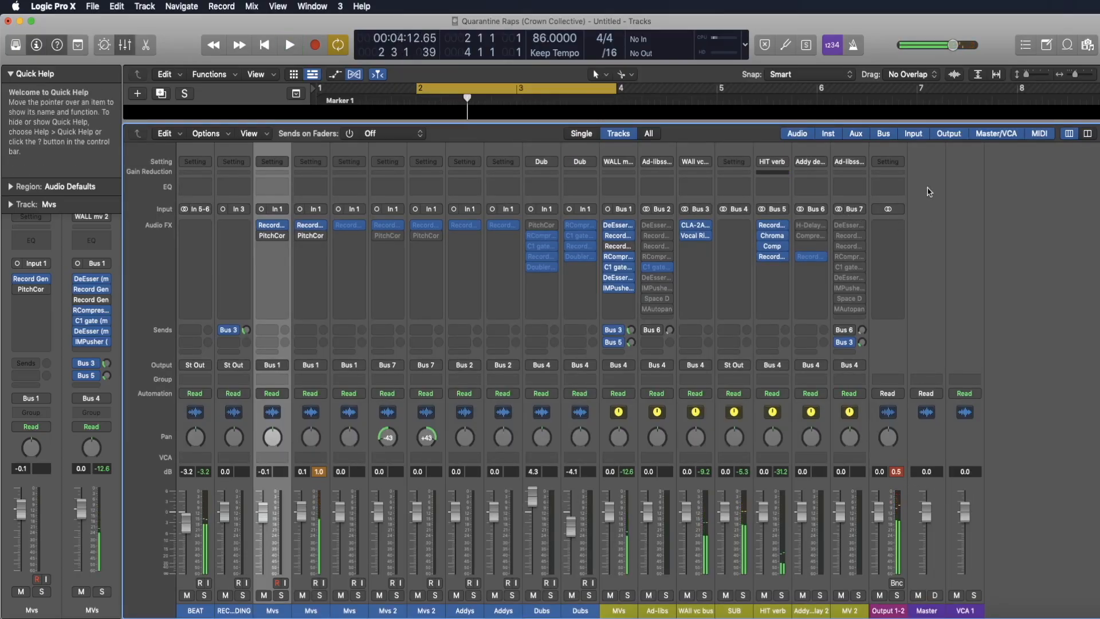
{"action": "left_click", "coordinate": [885, 163]}
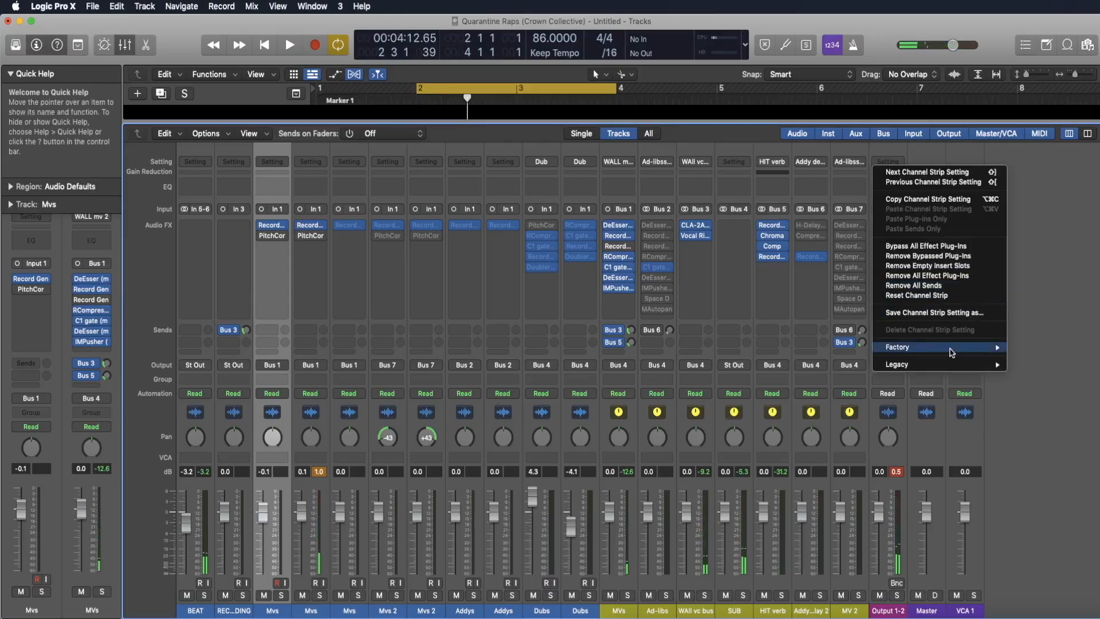
{"action": "mouse_move", "coordinate": [950, 350]}
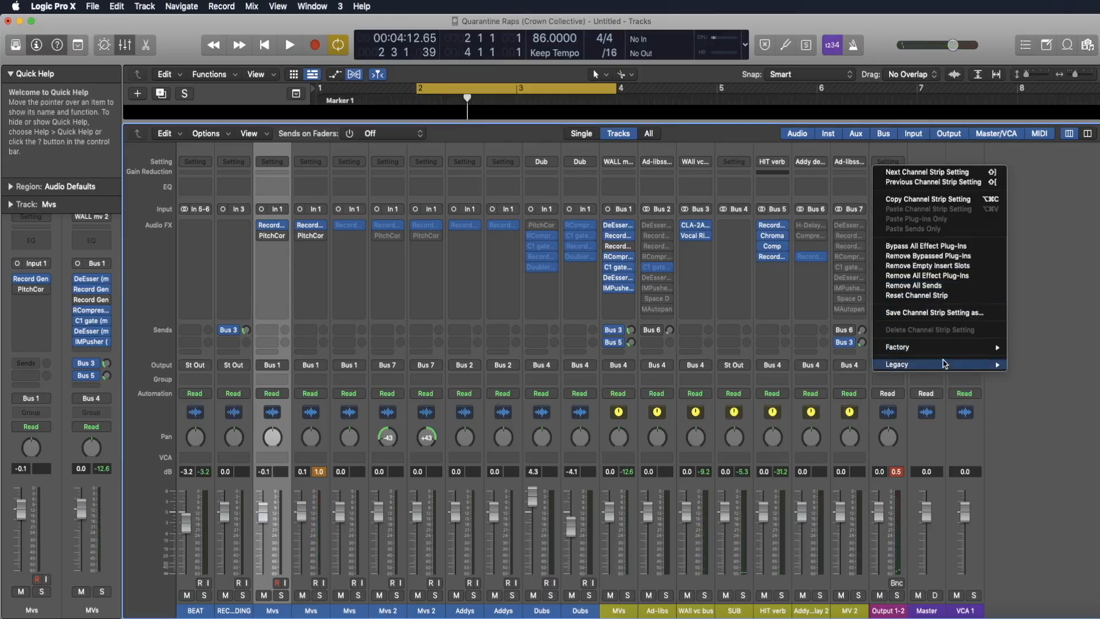
{"action": "mouse_move", "coordinate": [1038, 368]}
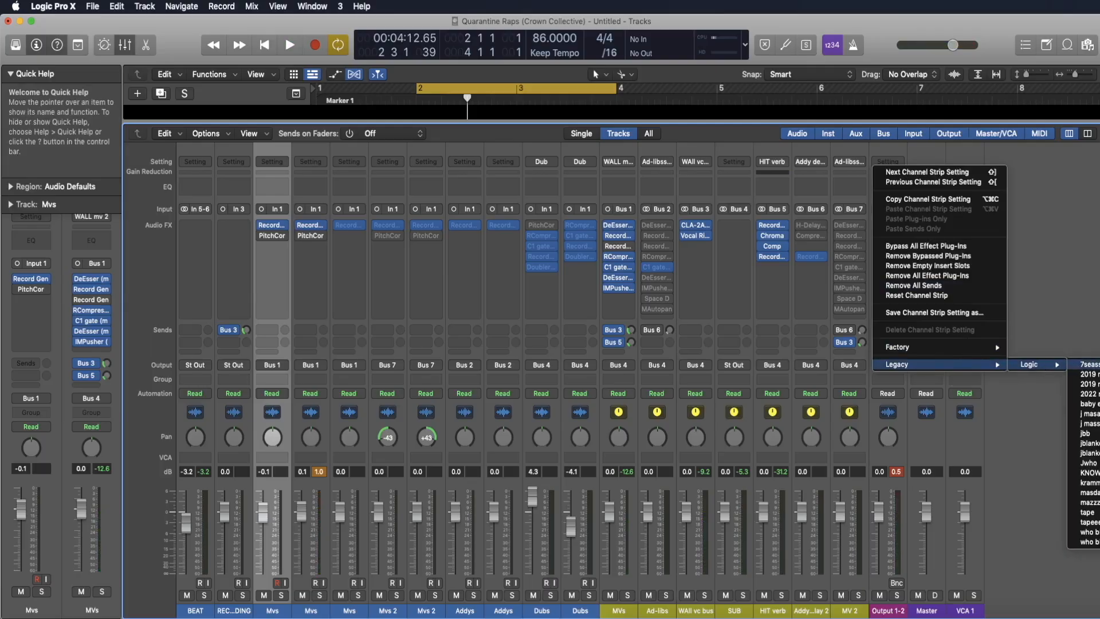
{"action": "left_click", "coordinate": [1083, 383]}
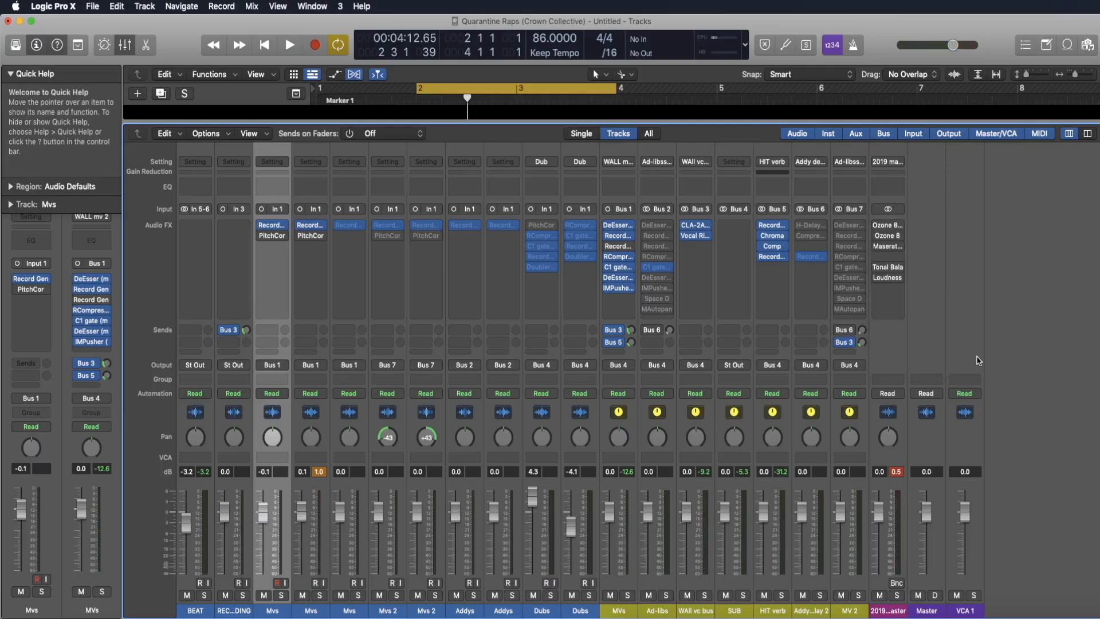
While the loop plays, set the master's Ozone 8 Vintage Tape input gain to -4.4 dB and output gain to -2.0 dB.
{"action": "key", "text": "space"}
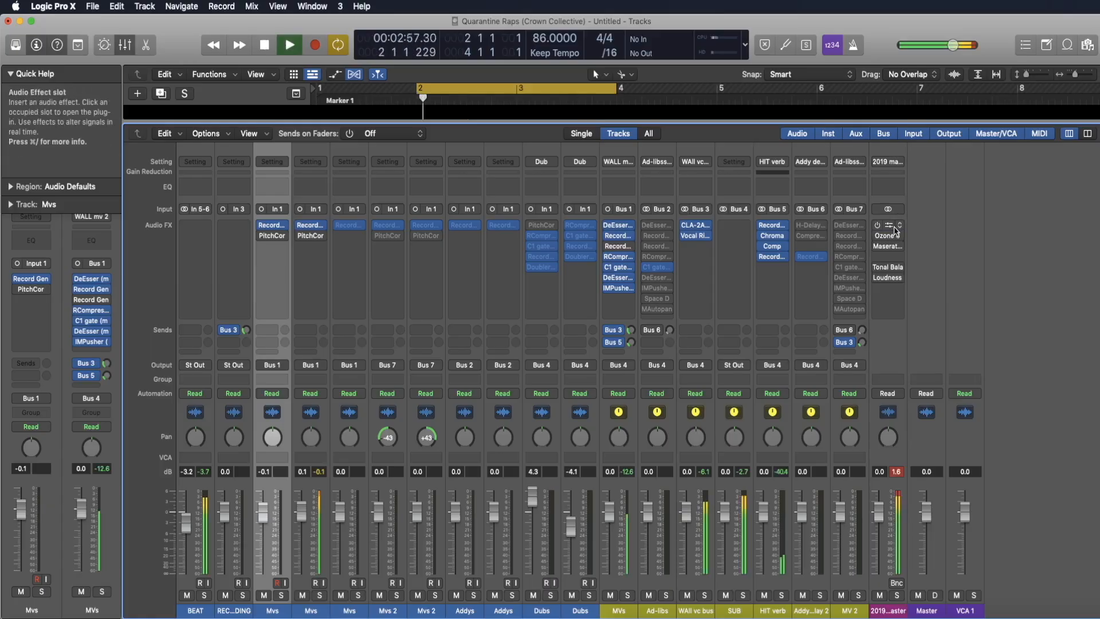
{"action": "left_click", "coordinate": [888, 226]}
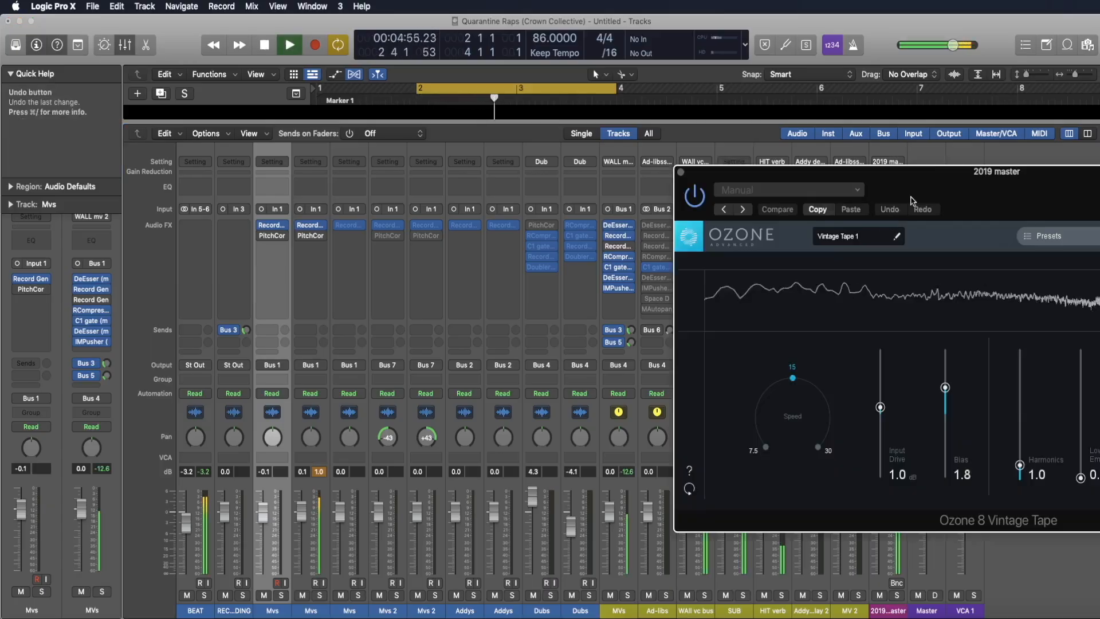
{"action": "left_click_drag", "start_coordinate": [1012, 187], "coordinate": [750, 149]}
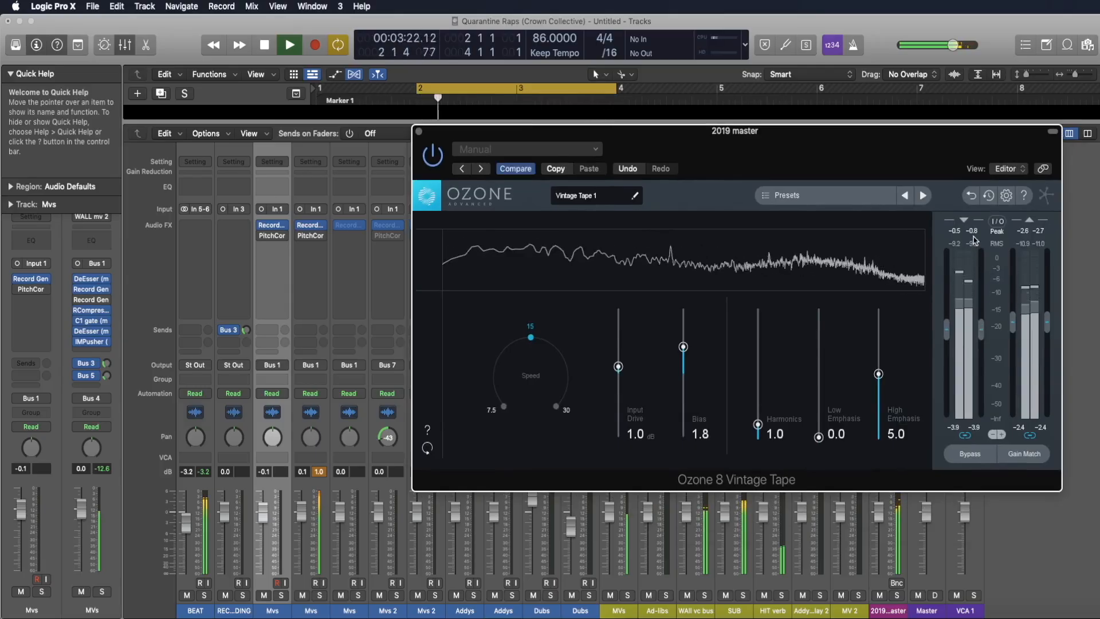
{"action": "left_click_drag", "start_coordinate": [950, 155], "coordinate": [898, 149]}
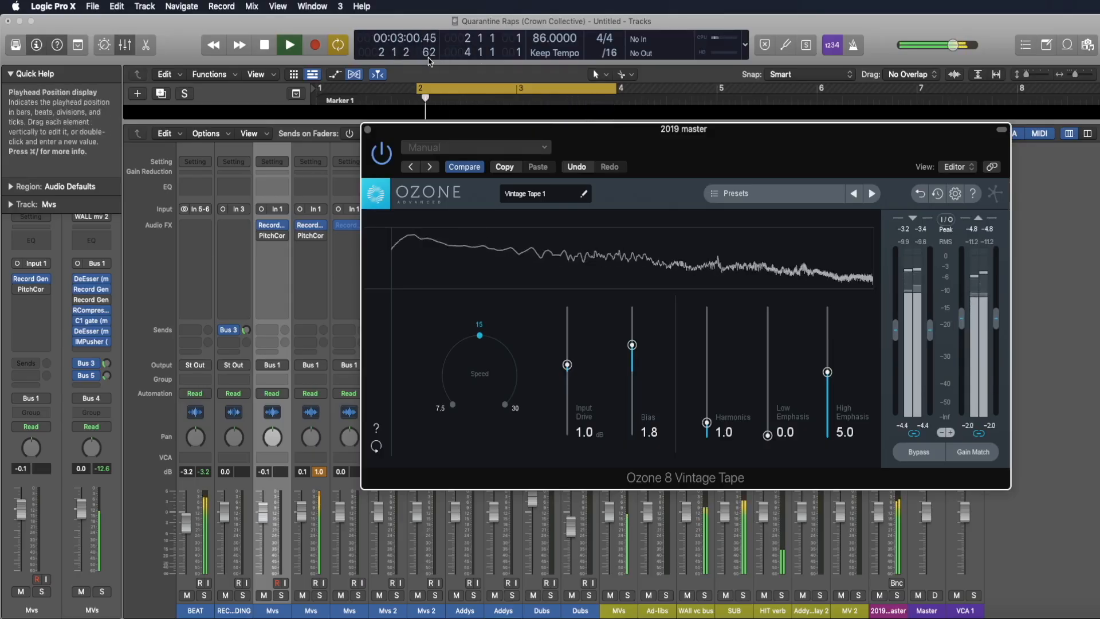
{"action": "key", "text": "super+w"}
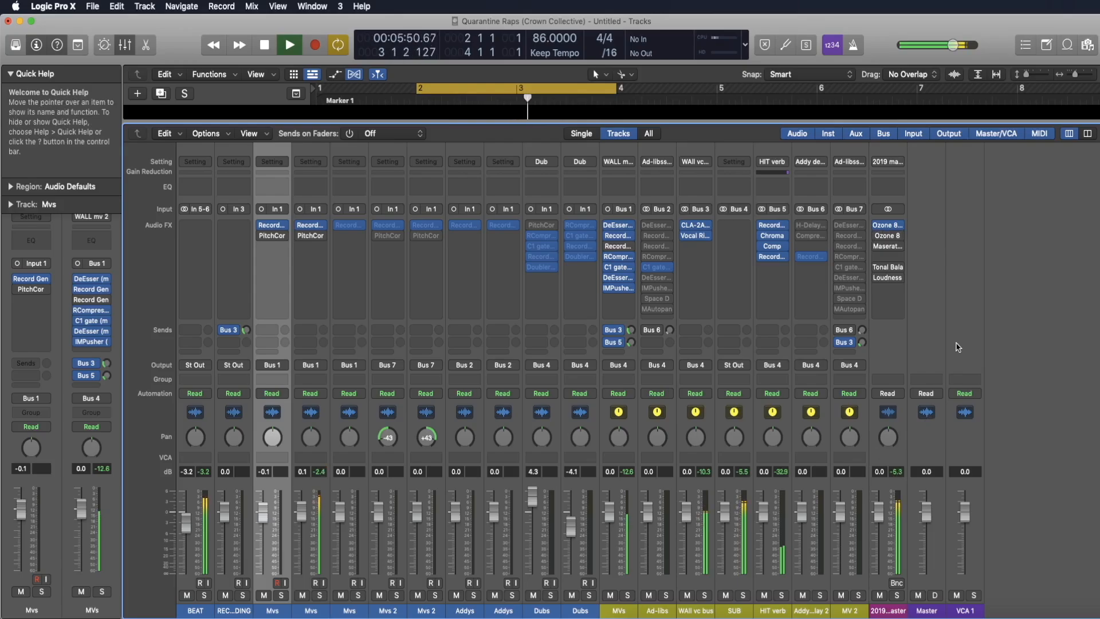
Run the Master Assistant in the master's Ozone 8 with the CD target and Medium intensity, and stop playback.
{"action": "left_click", "coordinate": [888, 224]}
{"action": "left_click_drag", "start_coordinate": [1033, 208], "coordinate": [693, 97]}
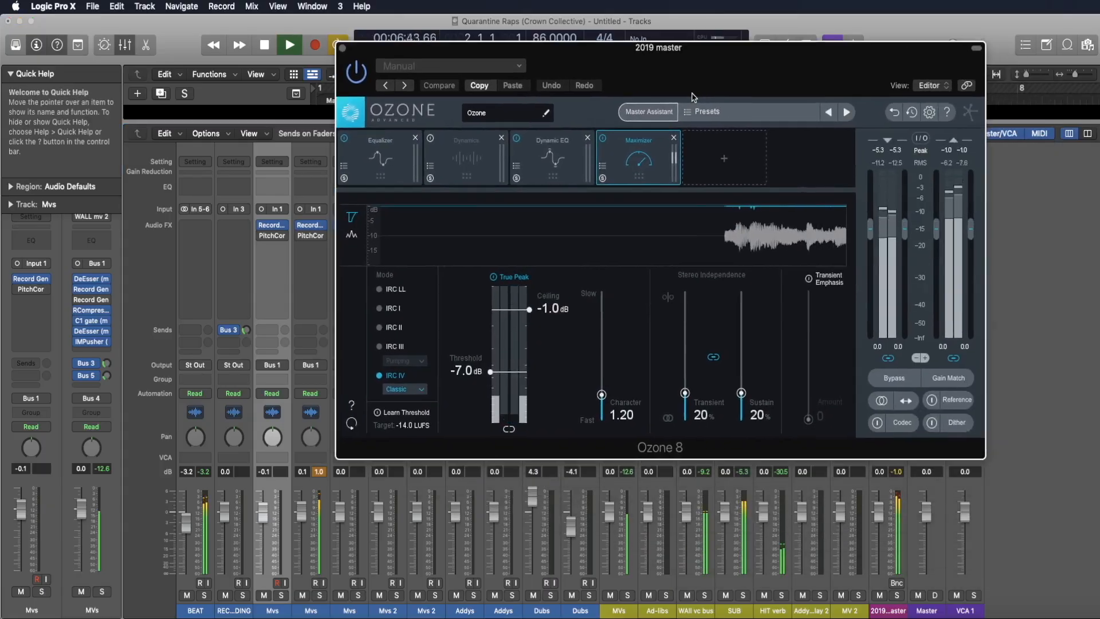
{"action": "left_click", "coordinate": [649, 111]}
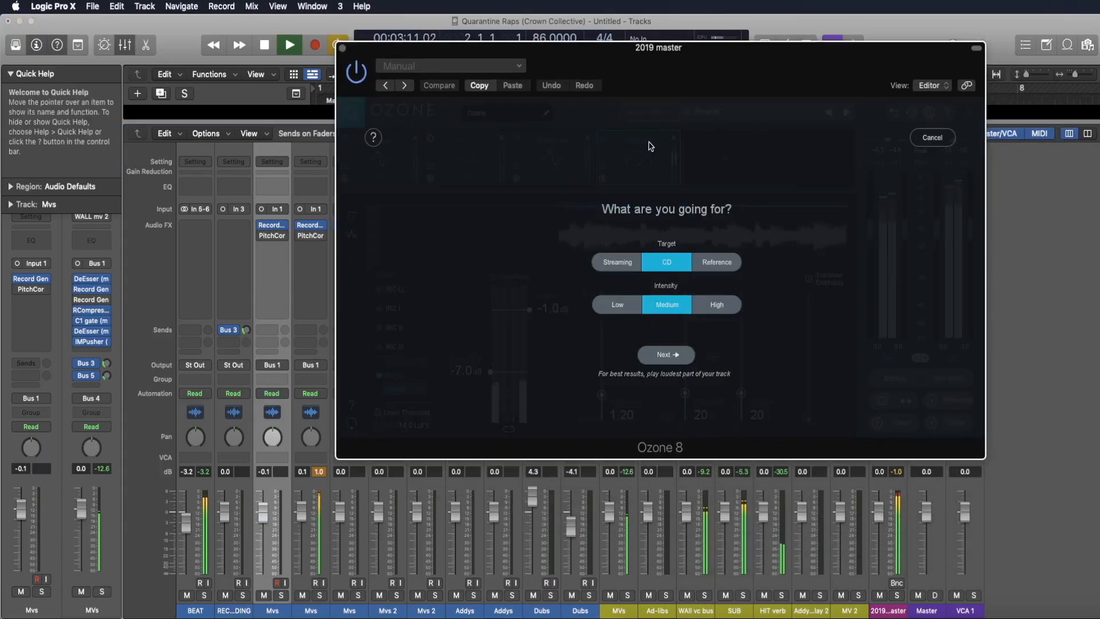
{"action": "left_click", "coordinate": [674, 356]}
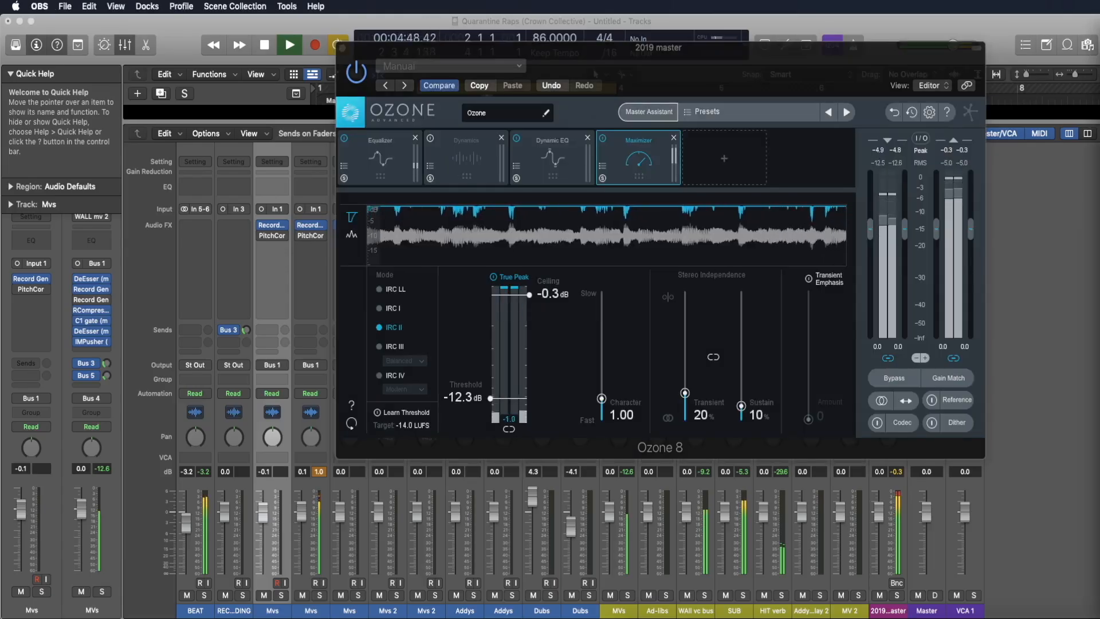
{"action": "left_click", "coordinate": [1059, 232]}
{"action": "key", "text": "space"}
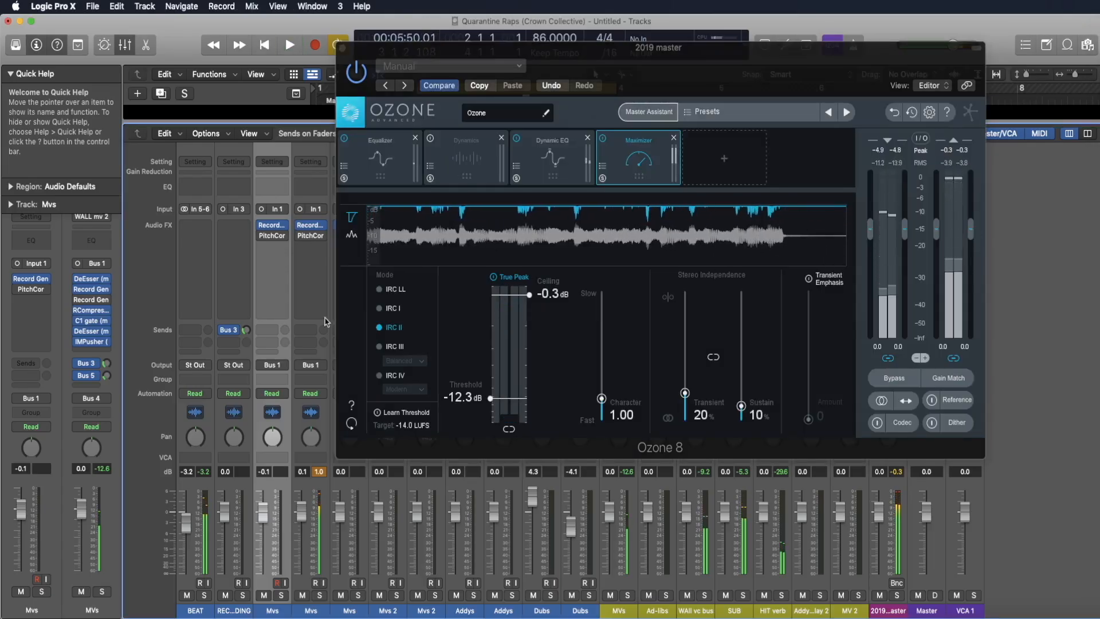
Set the Ozone Maximizer's ceiling to -1.0 dB and its threshold to -6.8 dB.
{"action": "left_click", "coordinate": [516, 302]}
{"action": "left_click_drag", "start_coordinate": [515, 301], "coordinate": [516, 315]}
{"action": "left_click_drag", "start_coordinate": [510, 398], "coordinate": [510, 373]}
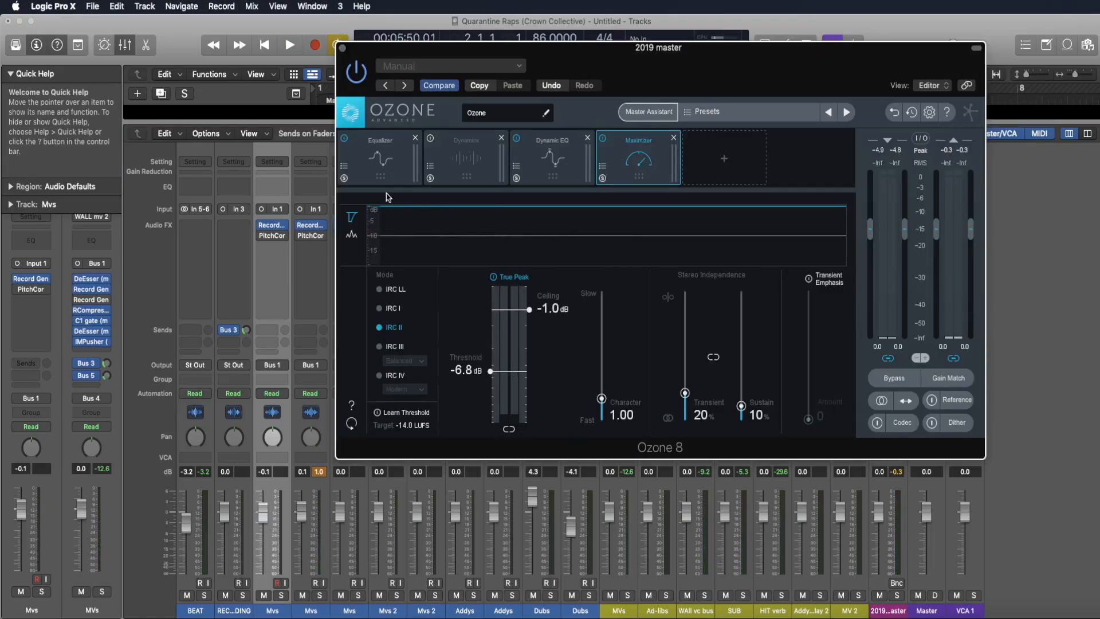
In the Ozone Equalizer, reset band 2 and set the band 1 low shelf to 20 Hz, -6.8 dB and Q 24.0.
{"action": "left_click", "coordinate": [393, 170]}
{"action": "left_click", "coordinate": [456, 311]}
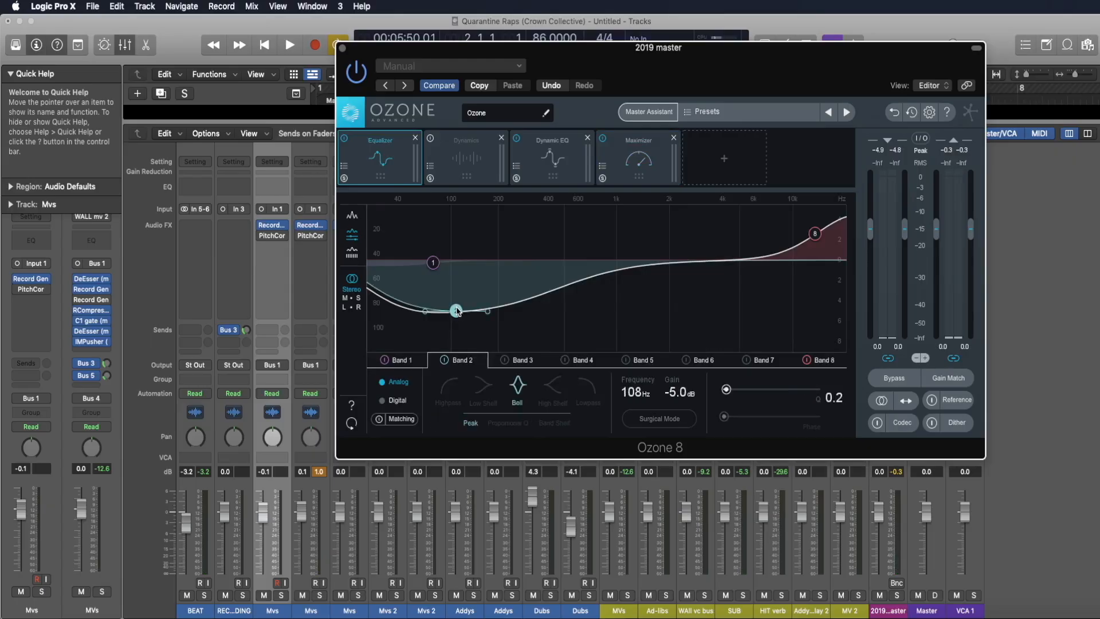
{"action": "left_click", "coordinate": [457, 312], "text": "alt"}
{"action": "left_click_drag", "start_coordinate": [431, 263], "coordinate": [326, 331]}
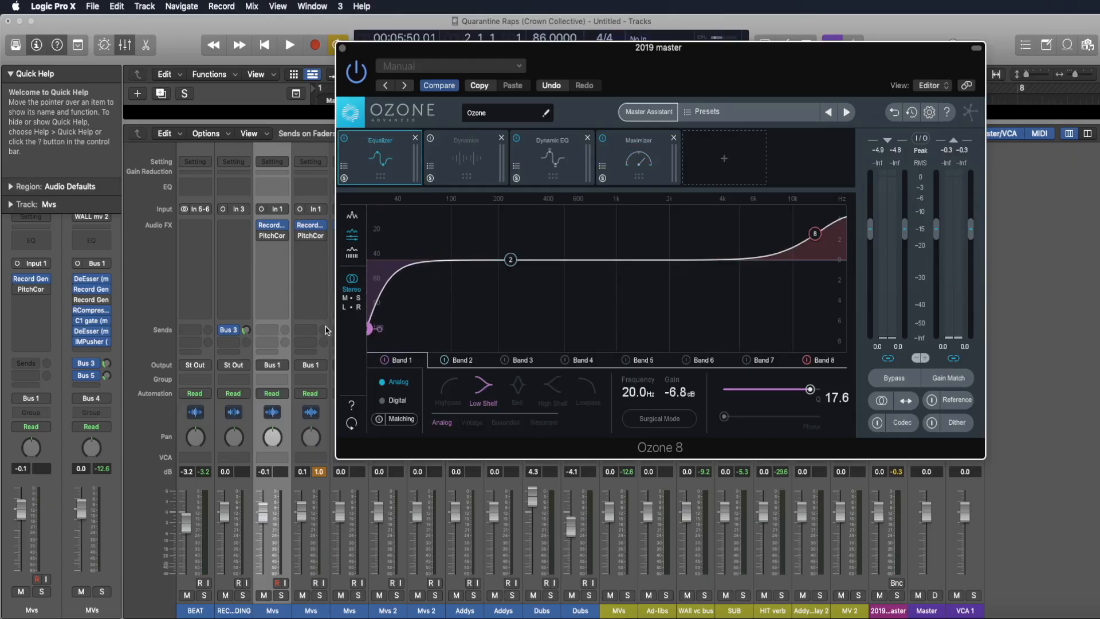
{"action": "scroll", "coordinate": [378, 321], "scroll_direction": "up", "scroll_amount": 5}
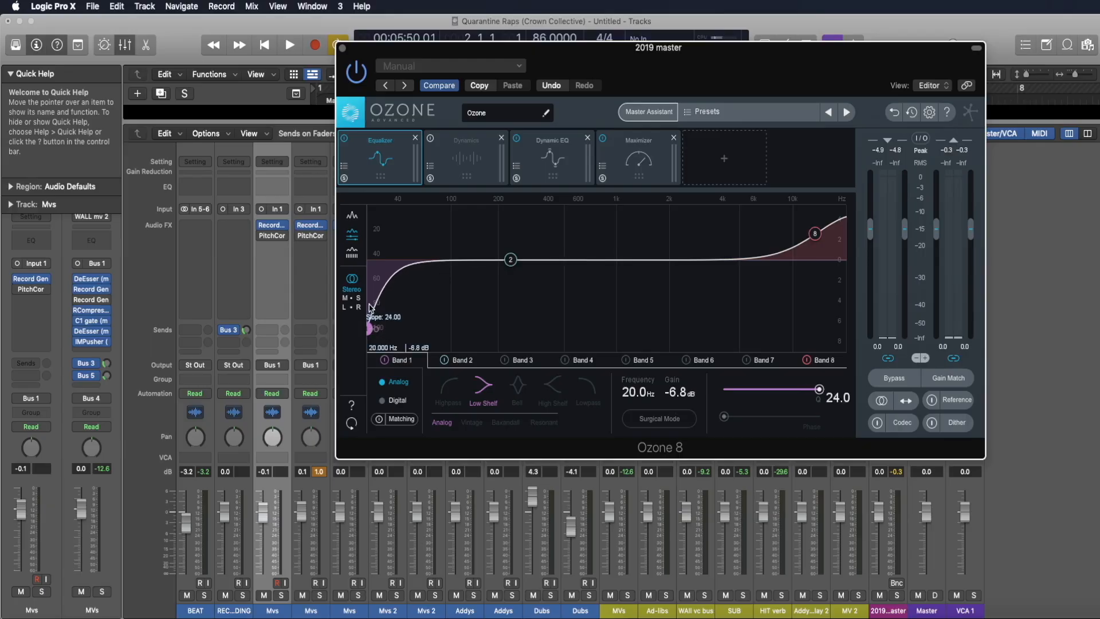
Lower the Equalizer's band 8 high shelf to 2.0 dB and play the loop with the Maximizer shown.
{"action": "left_click", "coordinate": [512, 260]}
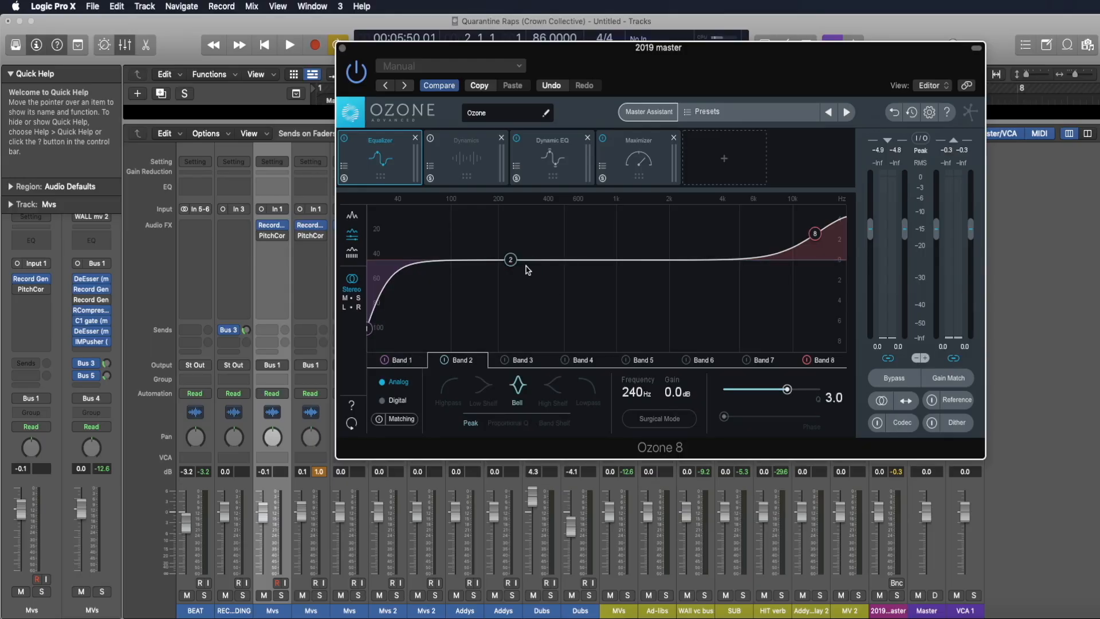
{"action": "left_click_drag", "start_coordinate": [815, 239], "coordinate": [815, 241]}
{"action": "left_click", "coordinate": [629, 172]}
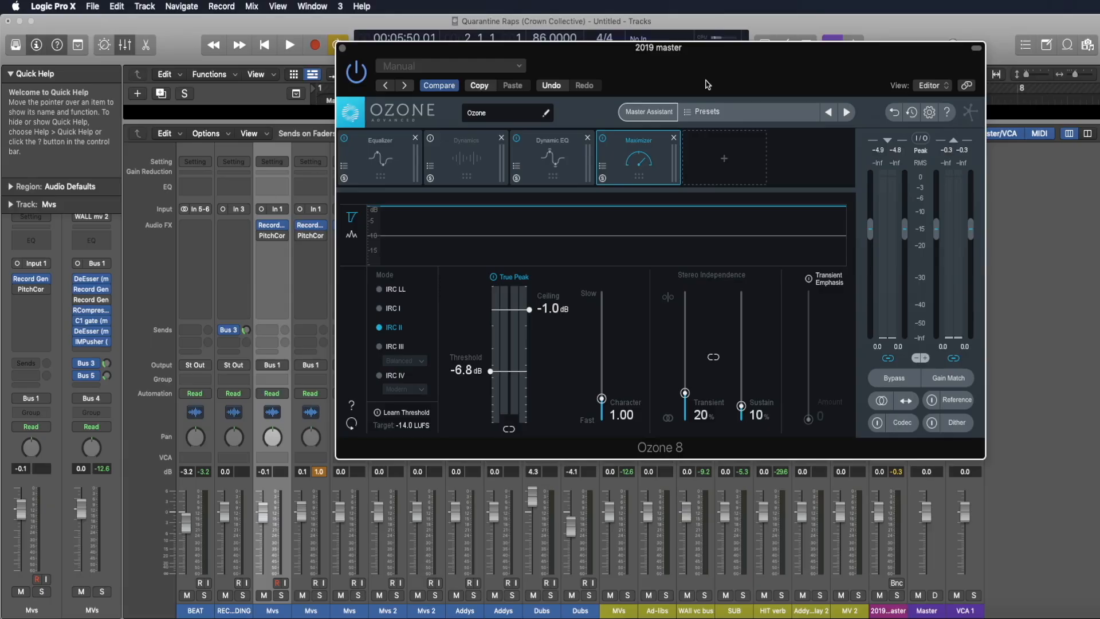
{"action": "key", "text": "space"}
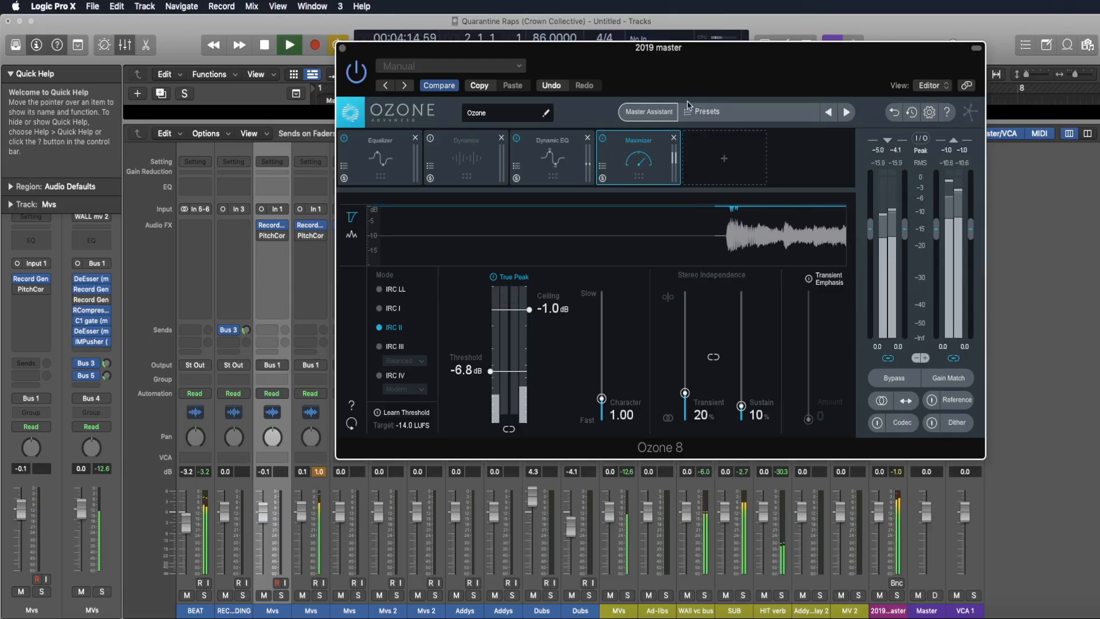
In the Ozone Equalizer, set the band 1 low shelf's gain to -6.9 dB and return to the Maximizer.
{"action": "left_click", "coordinate": [397, 172]}
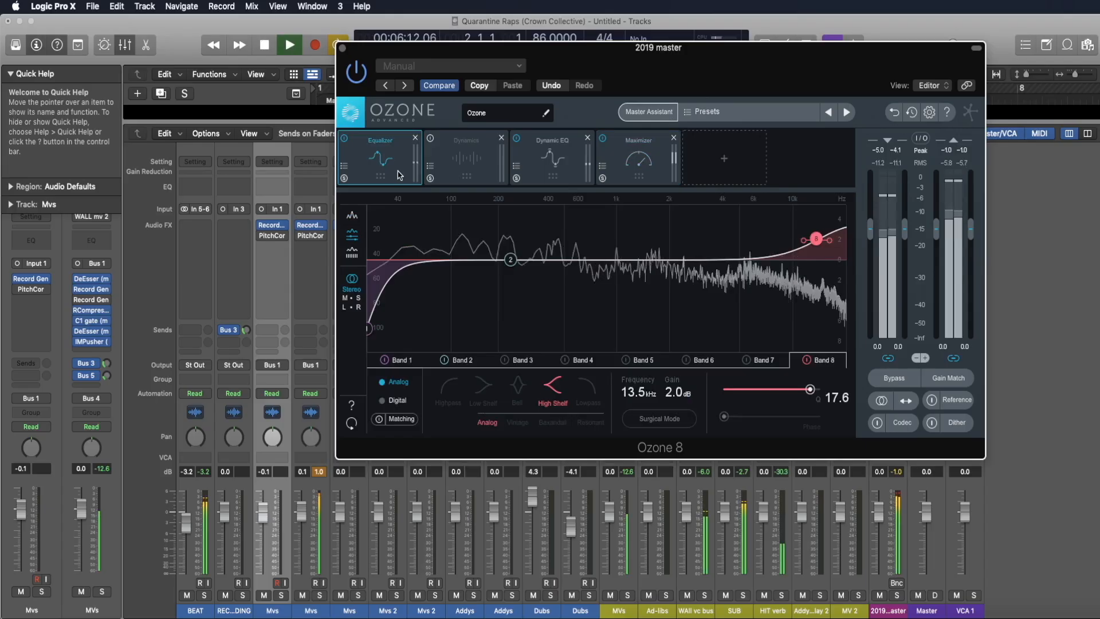
{"action": "left_click", "coordinate": [369, 329]}
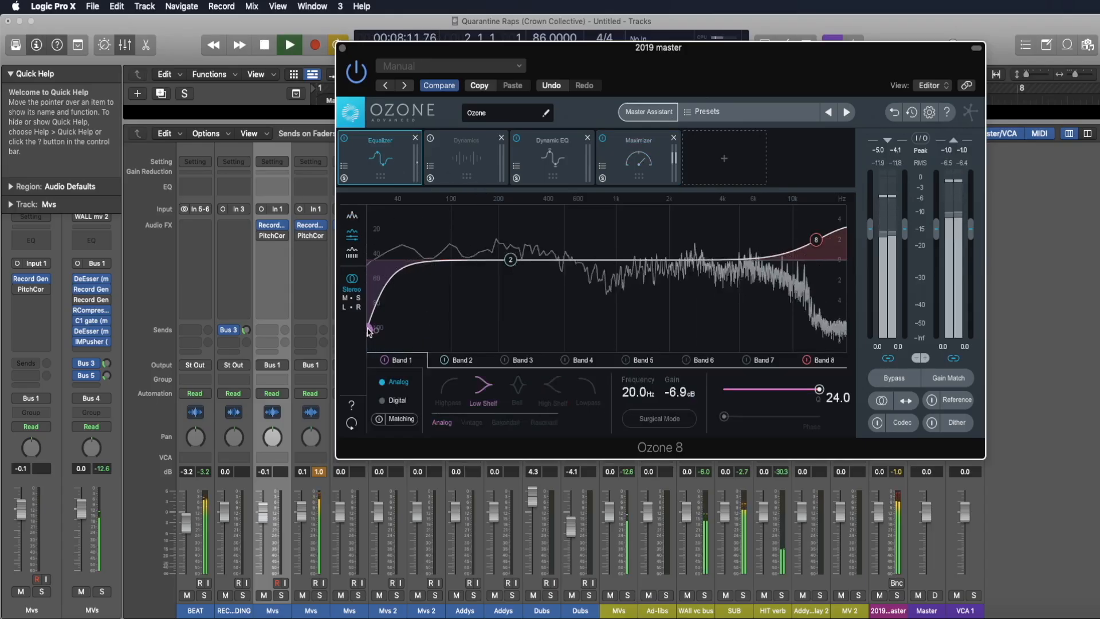
{"action": "left_click", "coordinate": [639, 159]}
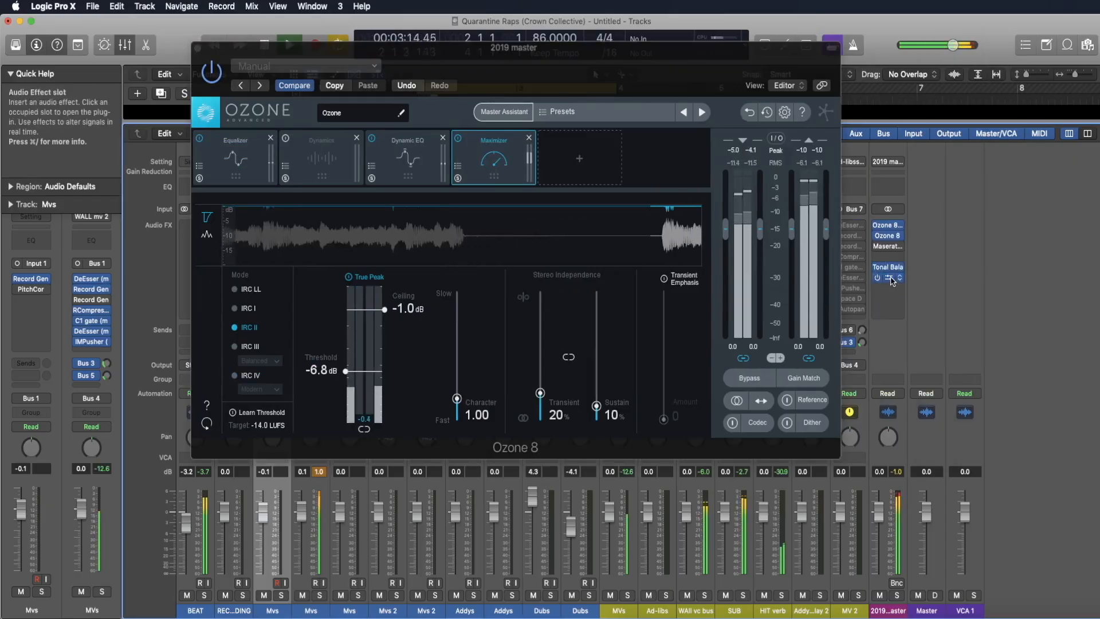
Open the 2019 master's Loudness Meter and set the Ozone Maximizer's threshold to -6.0 dB during loop playback.
{"action": "left_click", "coordinate": [876, 279]}
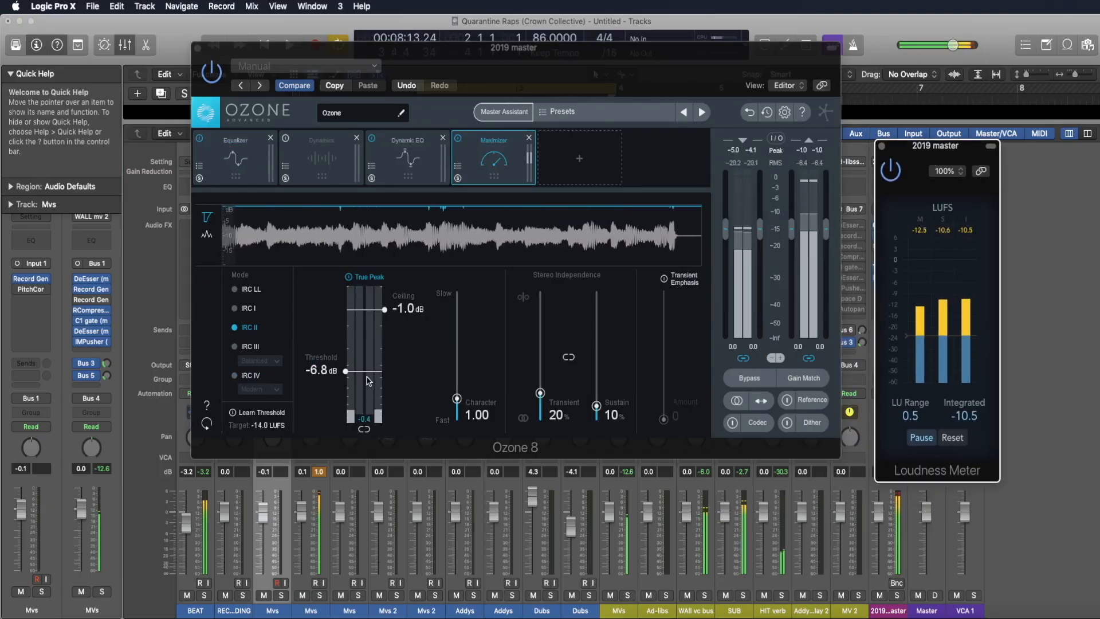
{"action": "left_click_drag", "start_coordinate": [367, 376], "coordinate": [368, 371]}
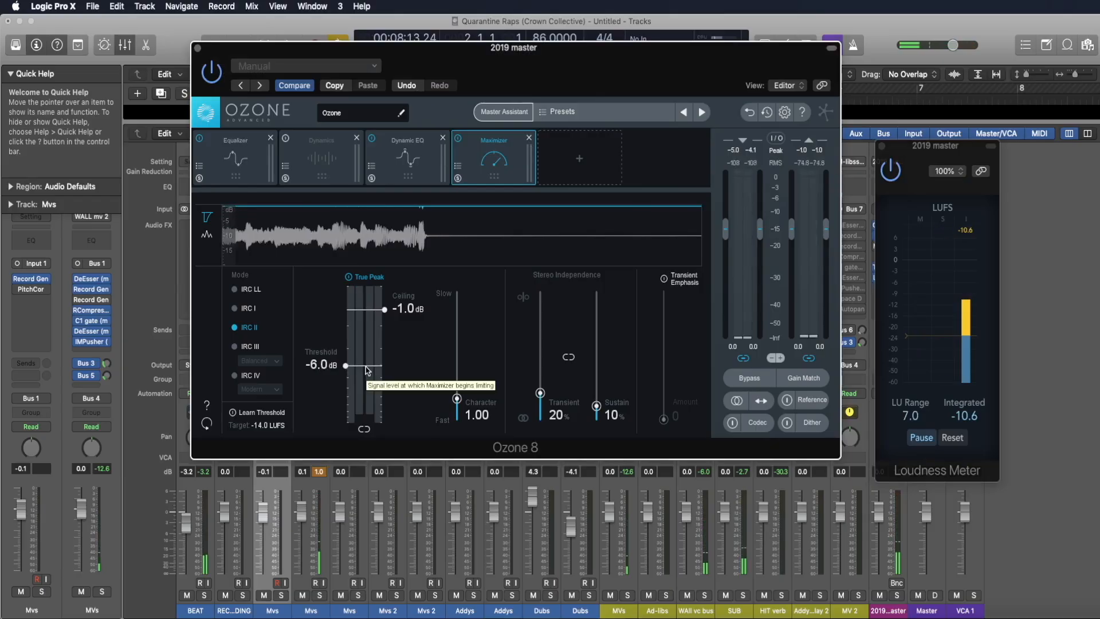
{"action": "key", "text": "space"}
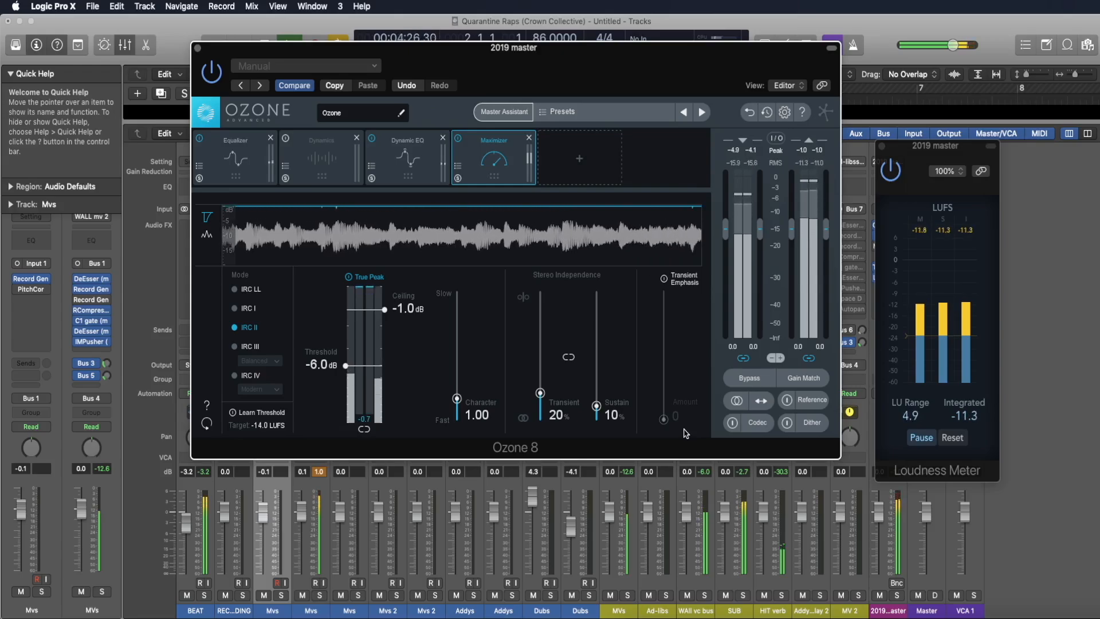
Move the Loudness Meter clear of the master's effect slots and raise the Maximizer's threshold to -2.5 dB.
{"action": "left_click", "coordinate": [939, 162]}
{"action": "left_click_drag", "start_coordinate": [939, 162], "coordinate": [990, 162]}
{"action": "key", "text": "space"}
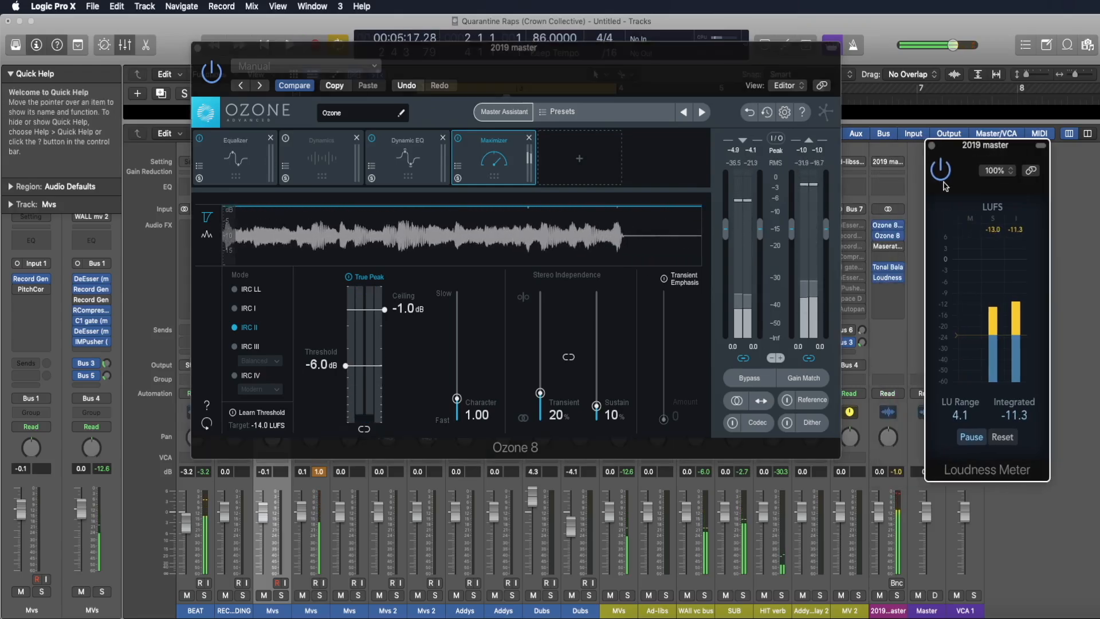
{"action": "key", "text": "space"}
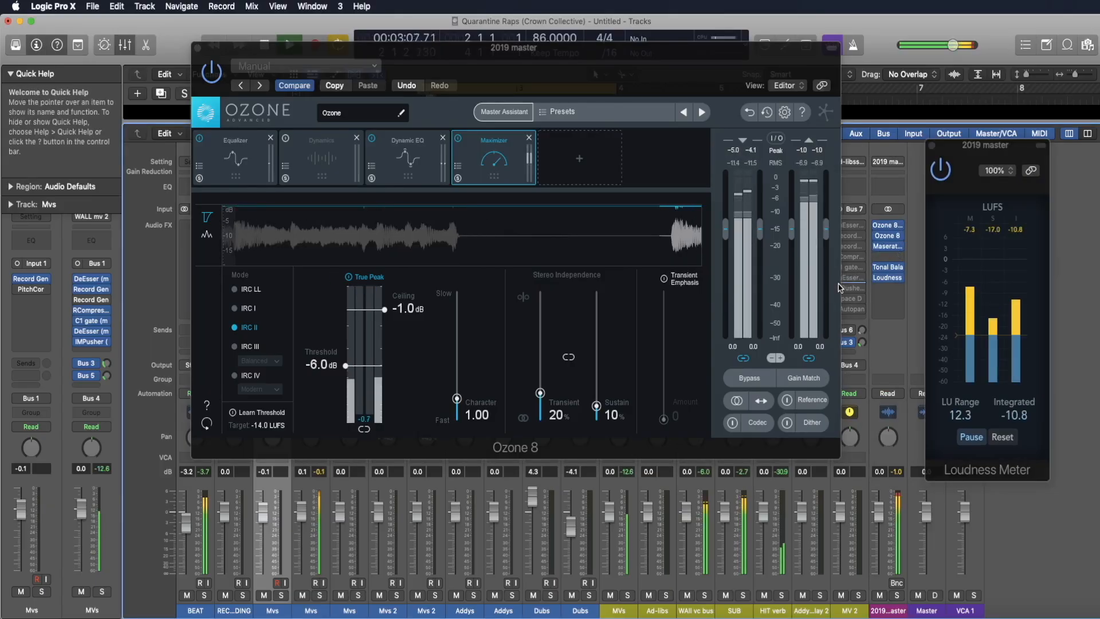
{"action": "left_click_drag", "start_coordinate": [369, 372], "coordinate": [369, 339]}
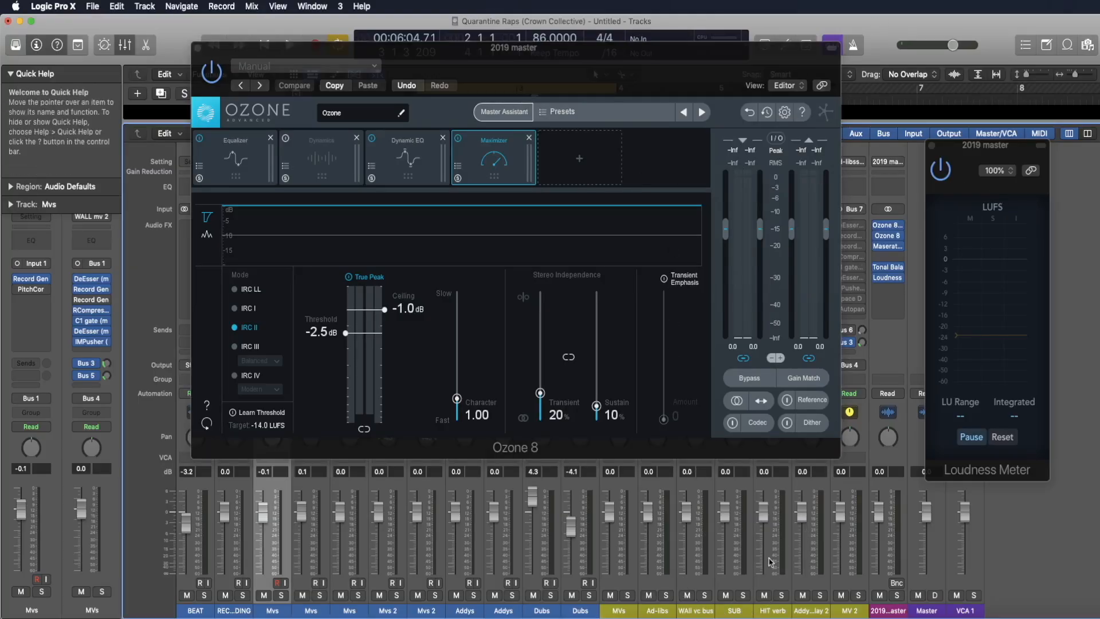
Select the SUB channel strip and close the master's Ozone 8 and Loudness Meter windows.
{"action": "left_click", "coordinate": [737, 612]}
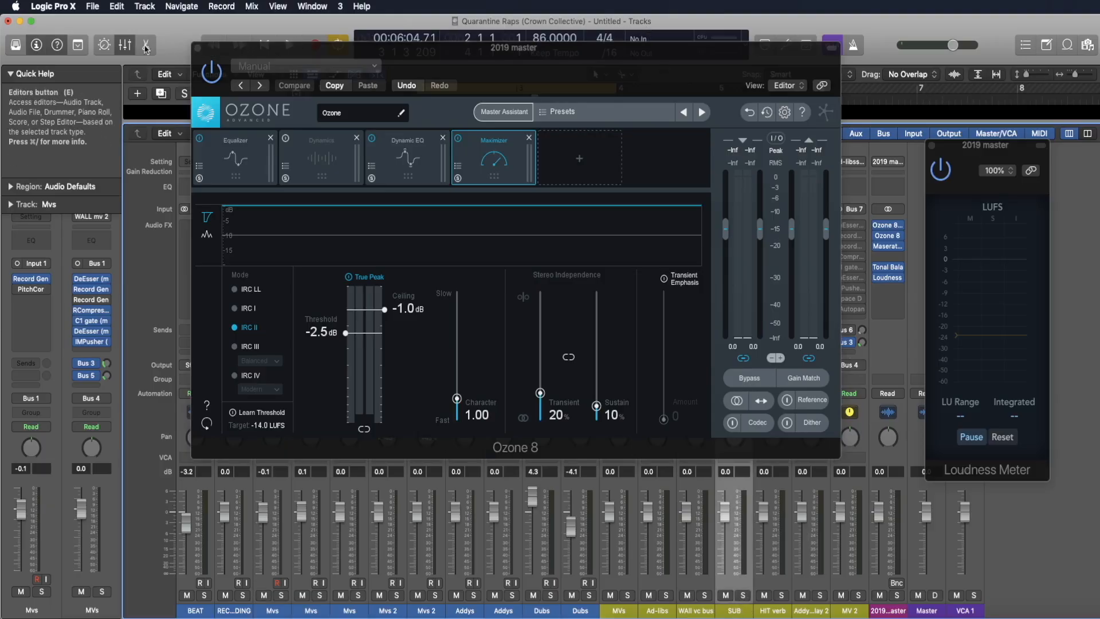
{"action": "left_click", "coordinate": [197, 48]}
{"action": "key", "text": "super+w"}
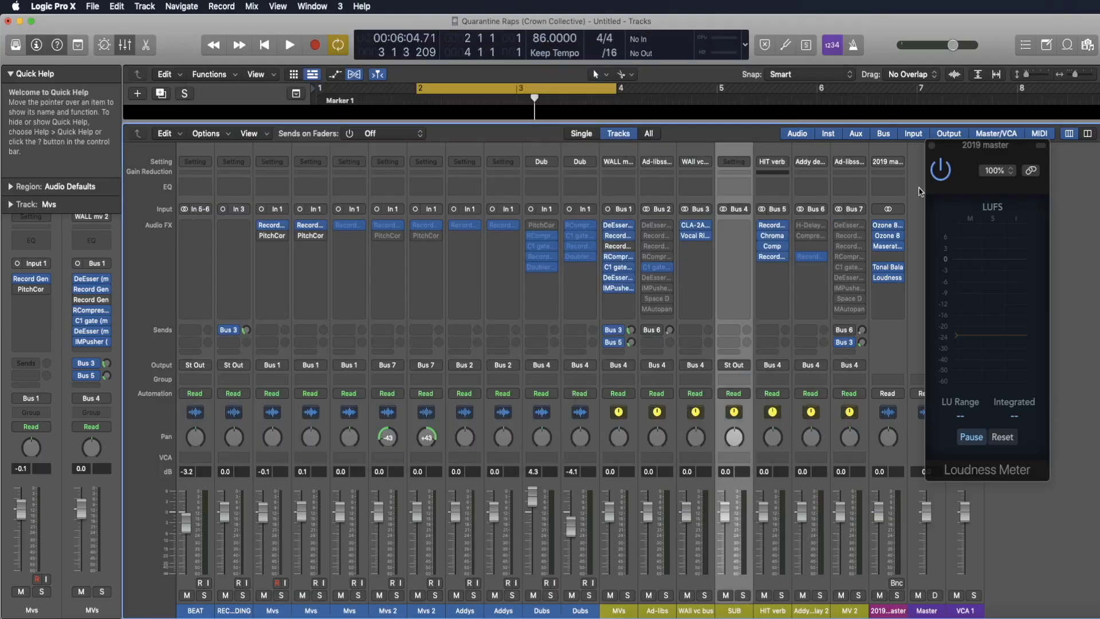
{"action": "left_click", "coordinate": [932, 147]}
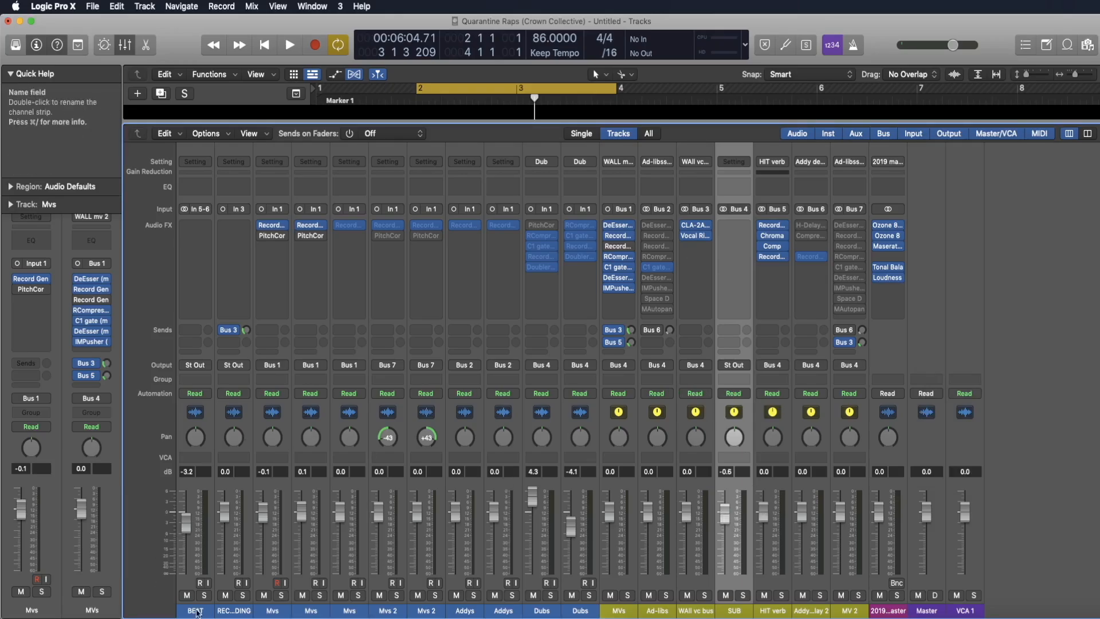
Set the SUB fader to -0.5 dB while the loop plays, compare the mix with SUB muted and unmuted, and stop playback.
{"action": "key", "text": "space"}
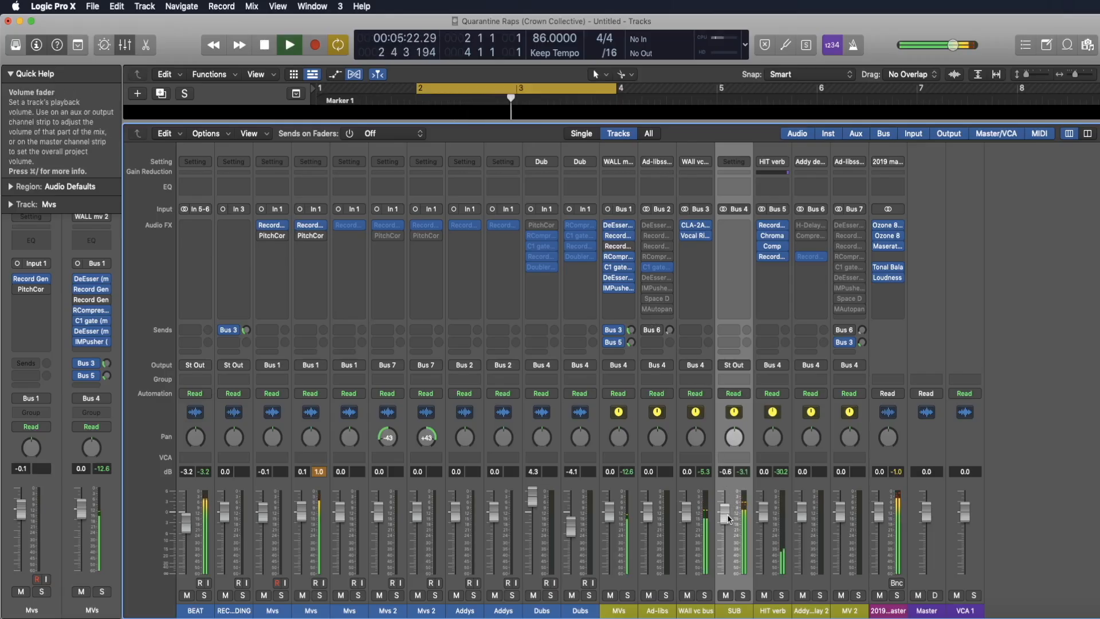
{"action": "left_click_drag", "start_coordinate": [727, 515], "coordinate": [728, 514]}
{"action": "left_click", "coordinate": [726, 596]}
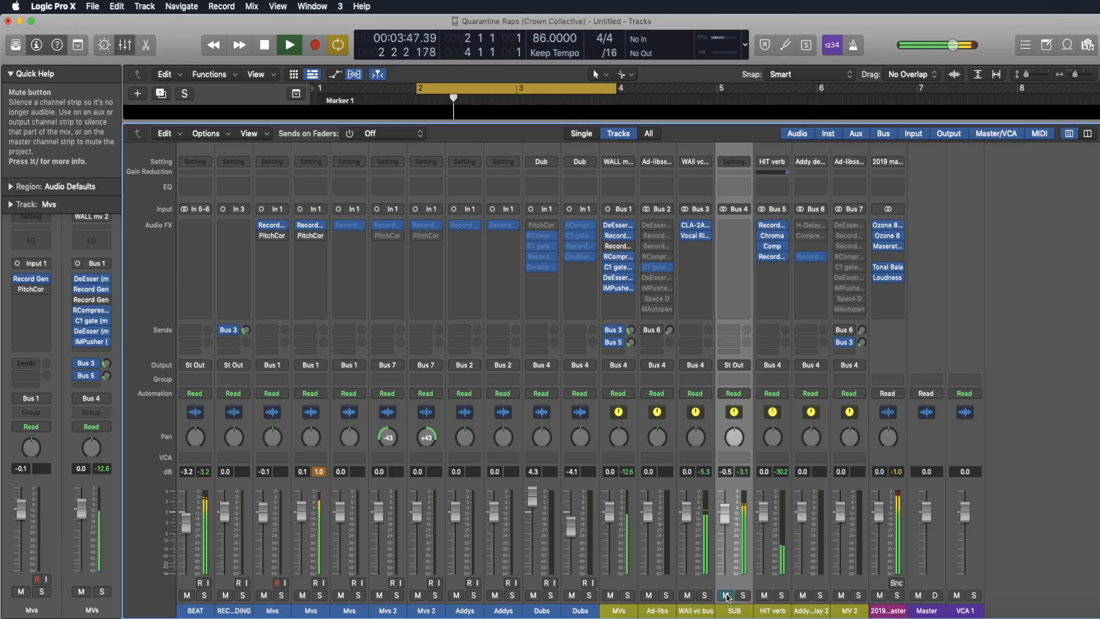
{"action": "left_click", "coordinate": [726, 596]}
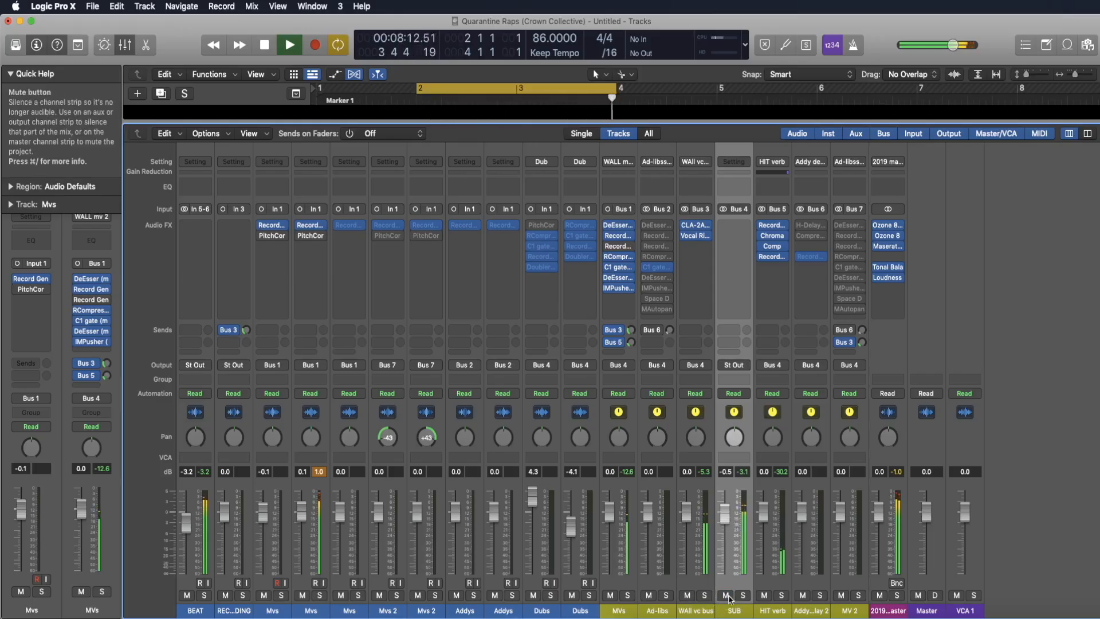
{"action": "key", "text": "space"}
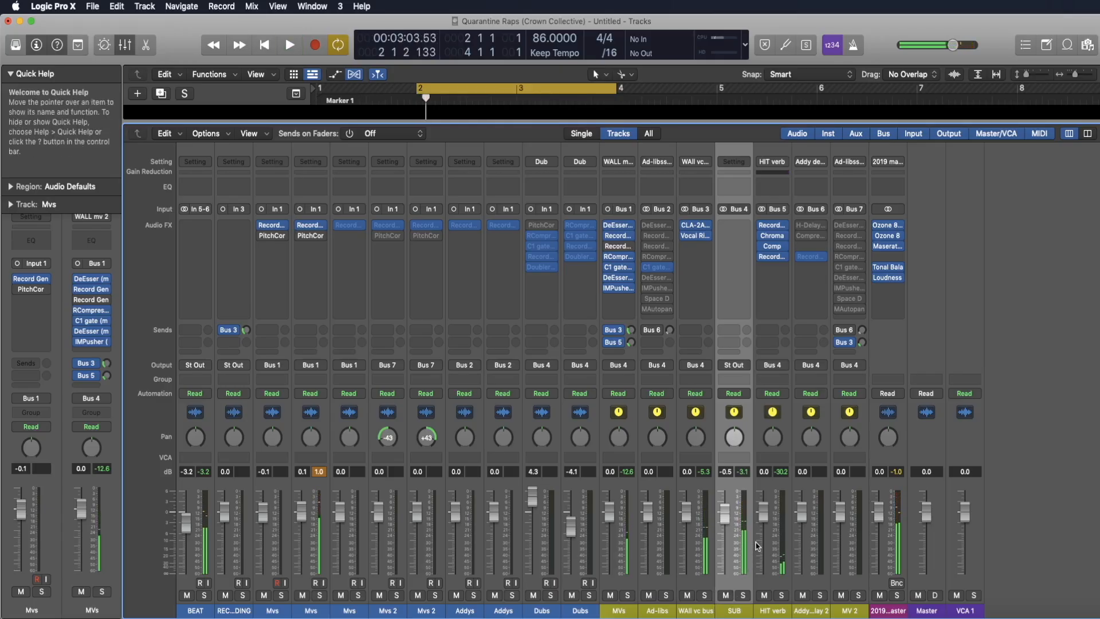